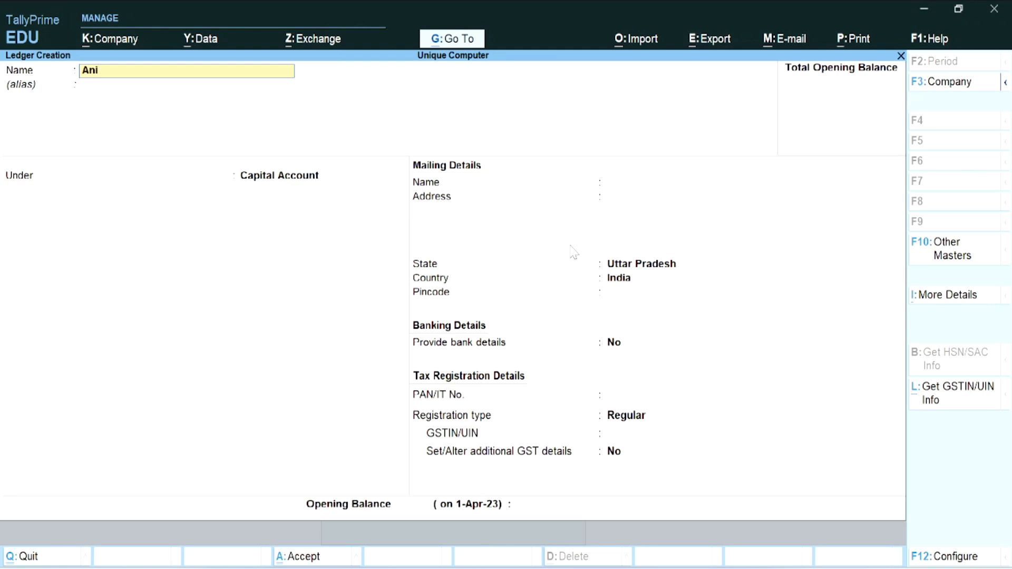
Step: Enter the debtor's name for the new ledger and place it under the Sundry Debtors group
{"action": "type", "text": "Dr"}
{"action": "key", "text": "Return"}
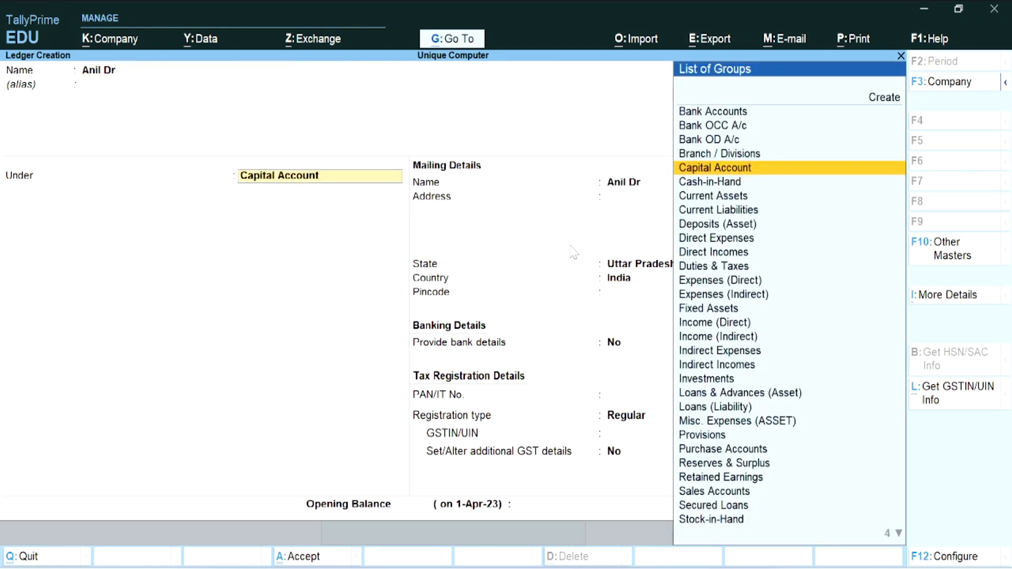
{"action": "type", "text": "S"}
{"action": "key", "text": "Down"}
{"action": "key", "text": "Down"}
{"action": "key", "text": "Down"}
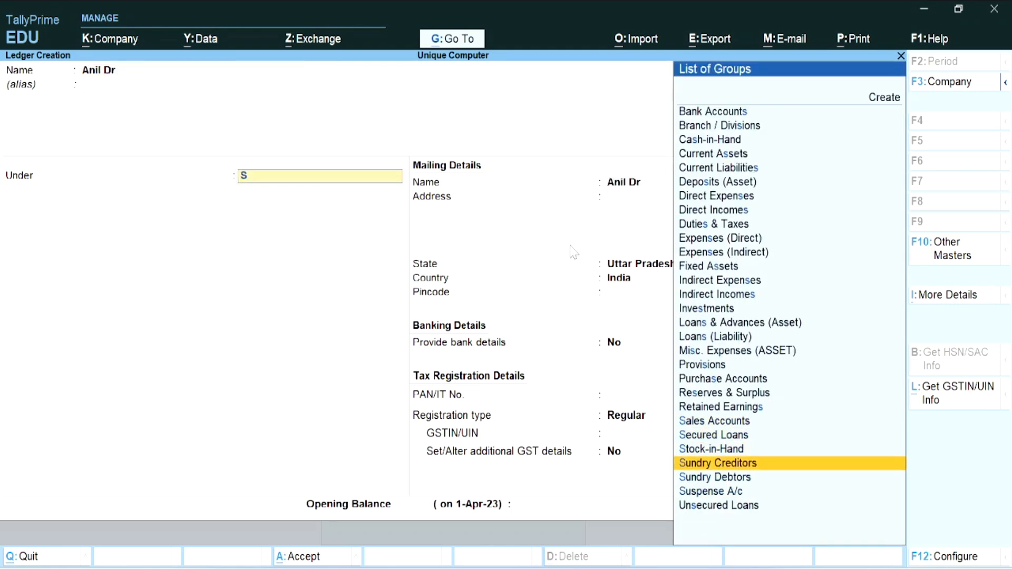
{"action": "key", "text": "Return"}
{"action": "key", "text": "Return"}
{"action": "key", "text": "Return"}
{"action": "key", "text": "Return"}
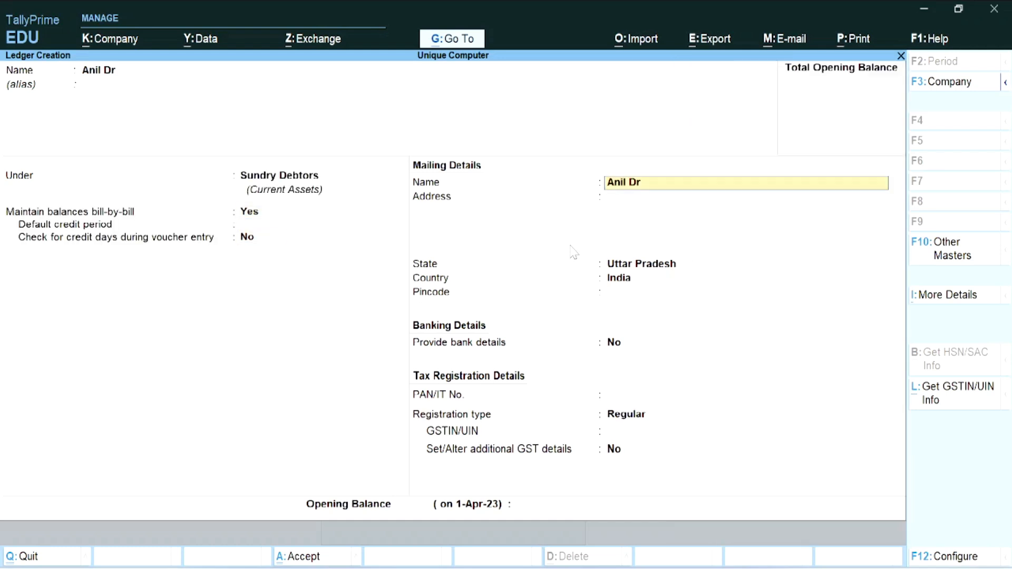
Step: Fill in the debtor's two-line mailing address and pincode, keeping the default state and country
{"action": "type", "text": "Kunda"}
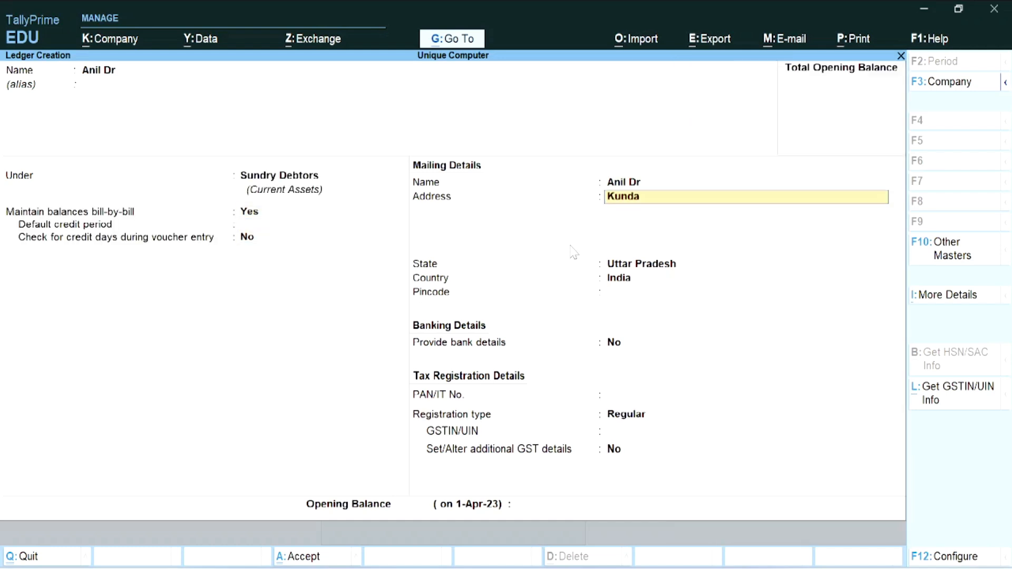
{"action": "key", "text": "Return"}
{"action": "type", "text": "Pbh"}
{"action": "key", "text": "Return"}
{"action": "key", "text": "Return"}
{"action": "key", "text": "Return"}
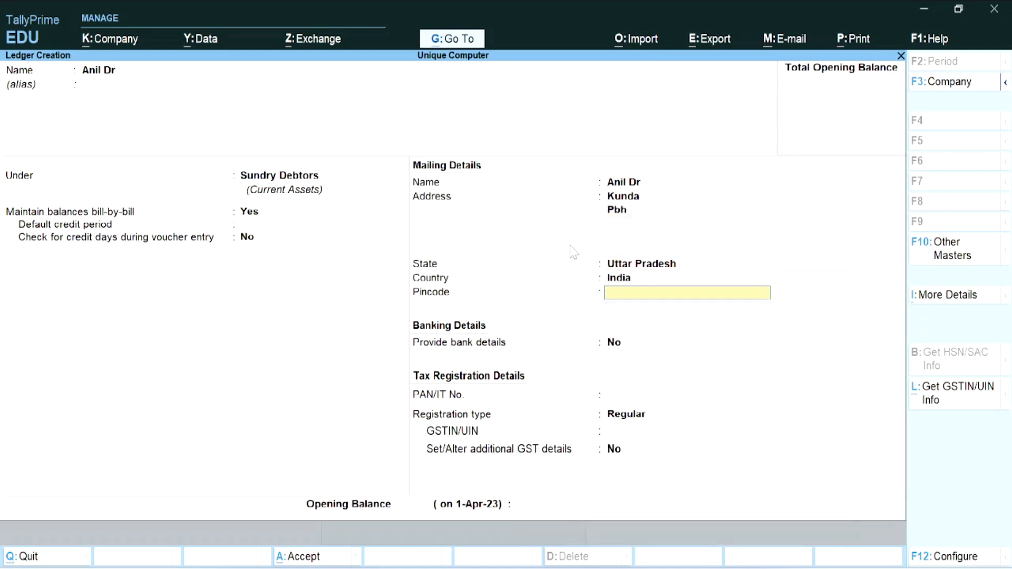
{"action": "type", "text": "229800"}
{"action": "key", "text": "Return"}
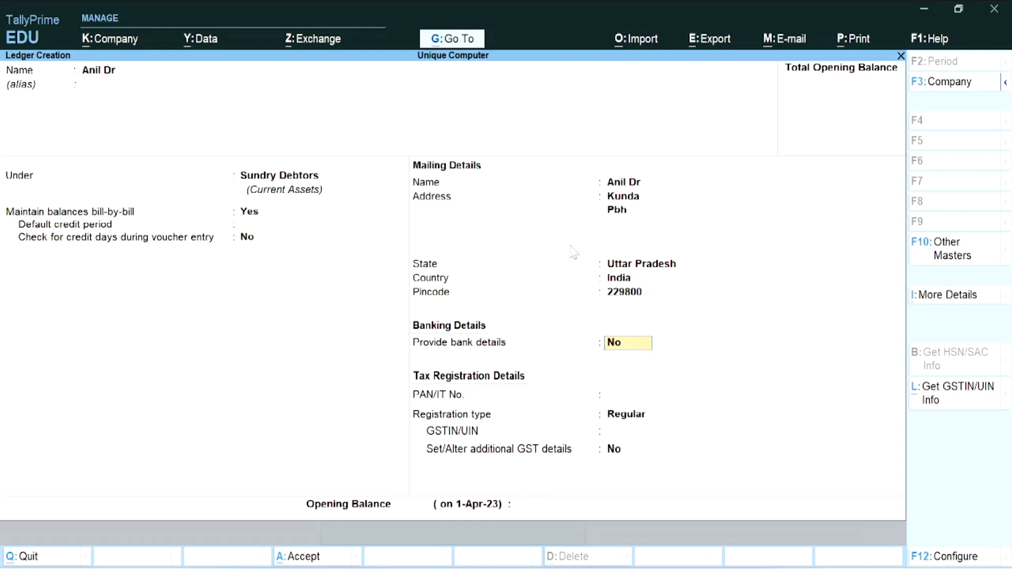
Step: Turn on bank details for the debtor ledger and expand the full list of transaction types
{"action": "type", "text": "y"}
{"action": "key", "text": "Return"}
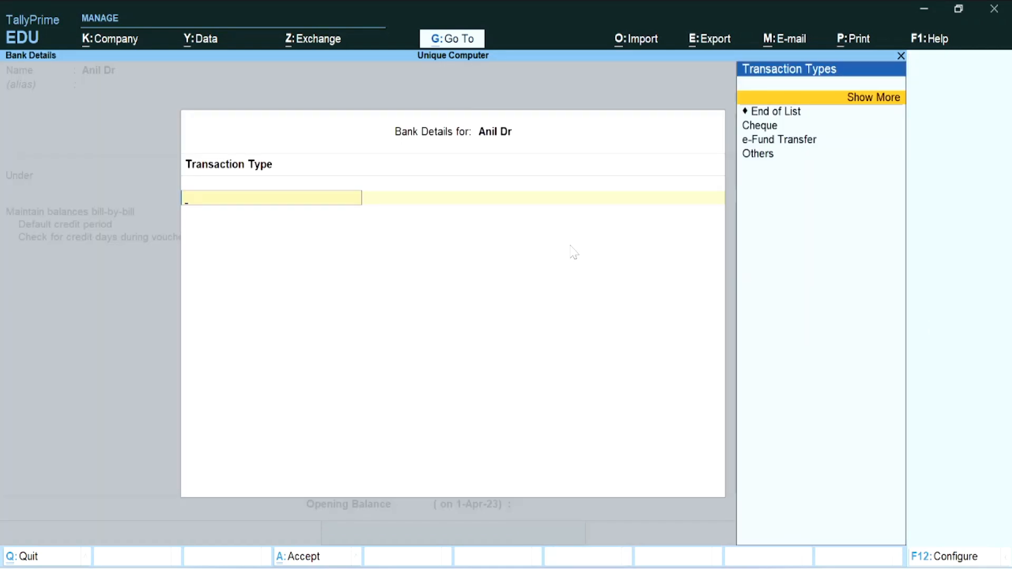
{"action": "left_click", "coordinate": [899, 56]}
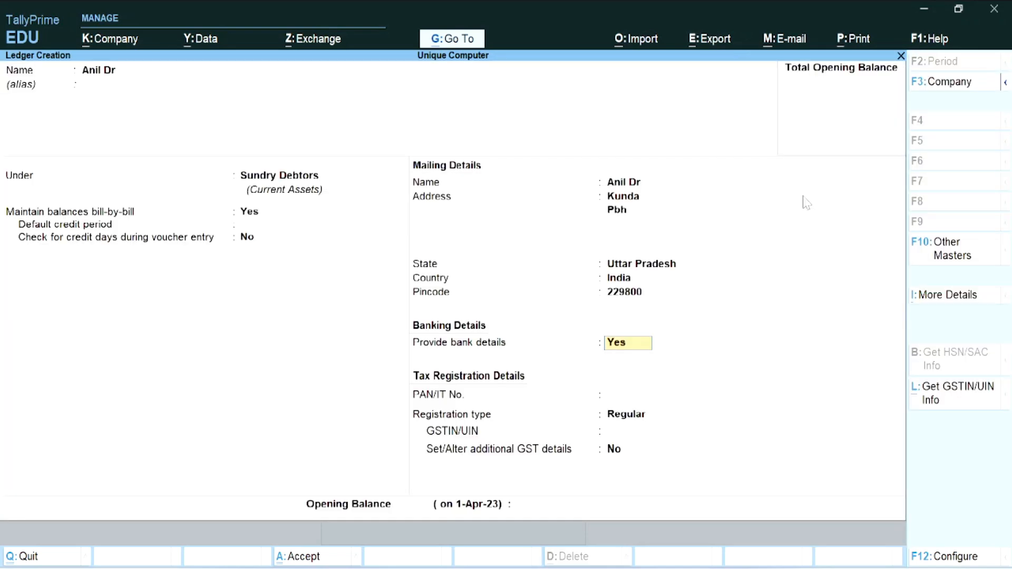
{"action": "key", "text": "Return"}
{"action": "key", "text": "Return"}
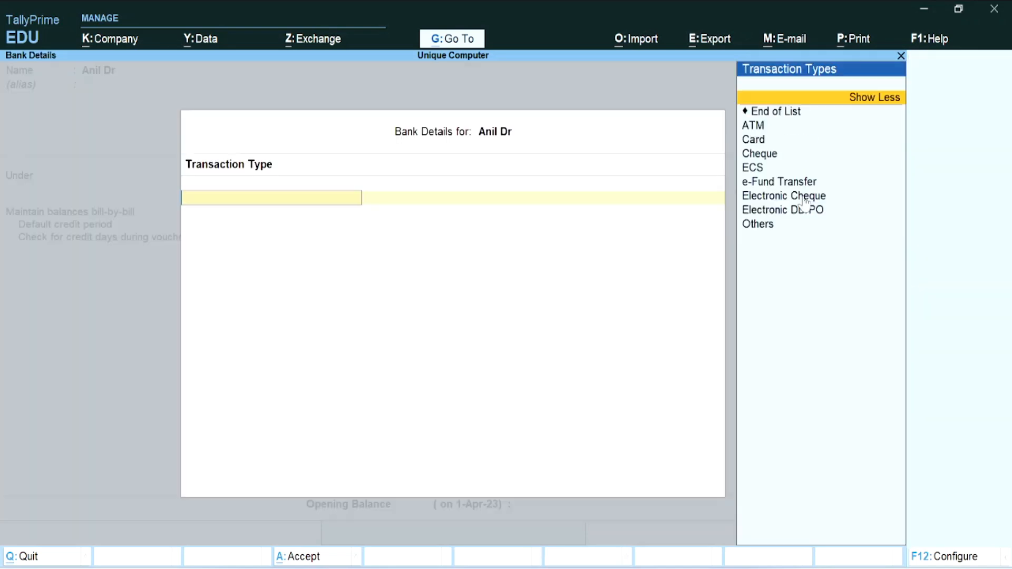
Step: End the bank transaction list without adding a type, keep the default tax details and save the debtor ledger
{"action": "key", "text": "Down"}
{"action": "key", "text": "Return"}
{"action": "key", "text": "Return"}
{"action": "key", "text": "Return"}
{"action": "key", "text": "Return"}
{"action": "key", "text": "Return"}
{"action": "key", "text": "Return"}
{"action": "key", "text": "Return"}
Step: Enter the creditor's name for a second ledger and place it under the Sundry Creditors group
{"action": "type", "text": "Nitin Cr"}
{"action": "key", "text": "BackSpace"}
{"action": "key", "text": "BackSpace"}
{"action": "type", "text": "Cr"}
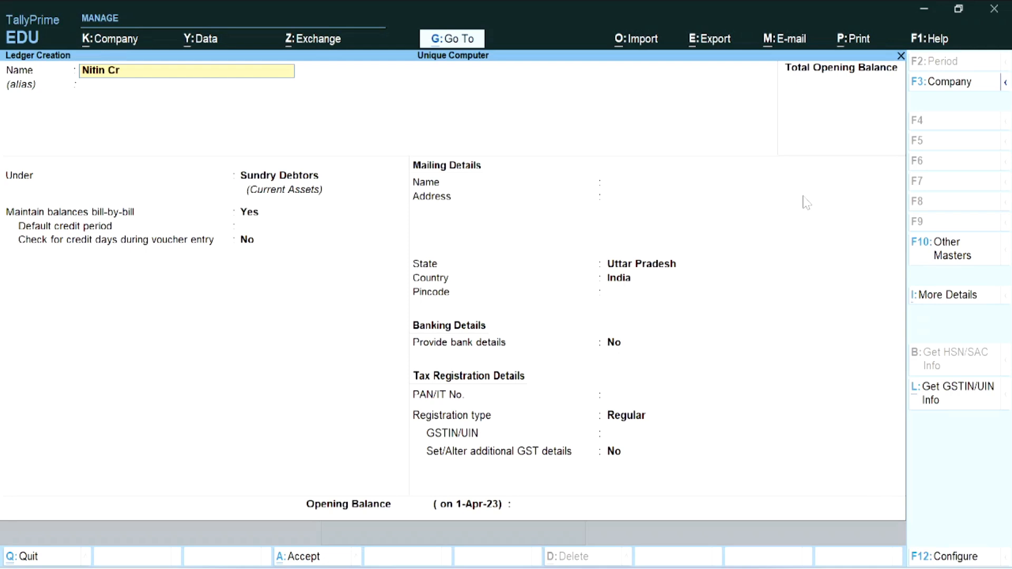
{"action": "key", "text": "Return"}
{"action": "key", "text": "Up"}
{"action": "key", "text": "Up"}
{"action": "key", "text": "Up"}
{"action": "key", "text": "Down"}
{"action": "key", "text": "Down"}
{"action": "key", "text": "Return"}
{"action": "key", "text": "Return"}
{"action": "key", "text": "Return"}
{"action": "key", "text": "Return"}
{"action": "key", "text": "Return"}
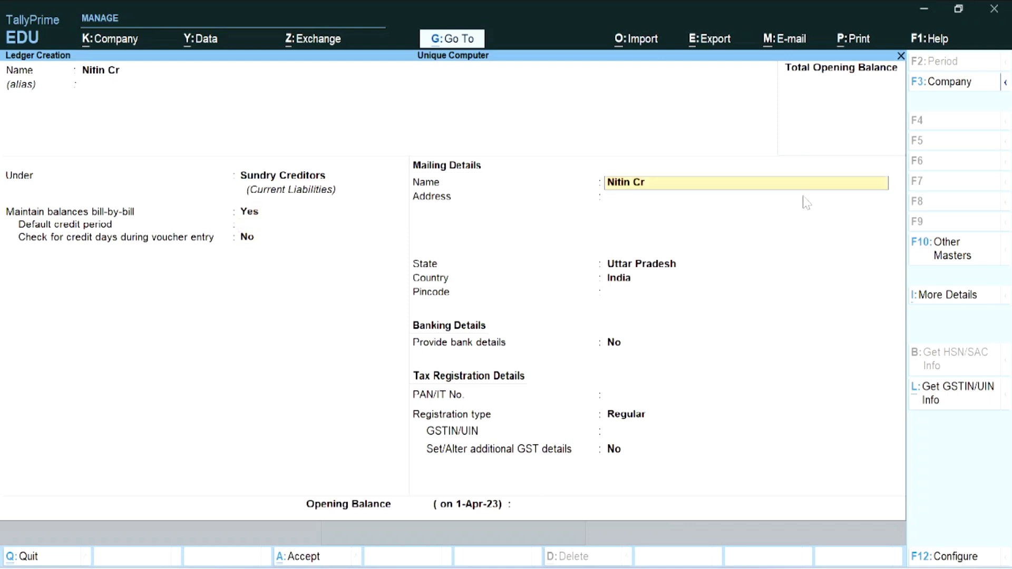
Step: Leave the creditor's address blank, keep the default bank and tax details with Regular registration, and save the ledger
{"action": "key", "text": "Return"}
{"action": "key", "text": "Return"}
{"action": "key", "text": "Return"}
{"action": "key", "text": "Return"}
{"action": "key", "text": "Return"}
{"action": "key", "text": "Return"}
{"action": "key", "text": "Return"}
{"action": "key", "text": "Return"}
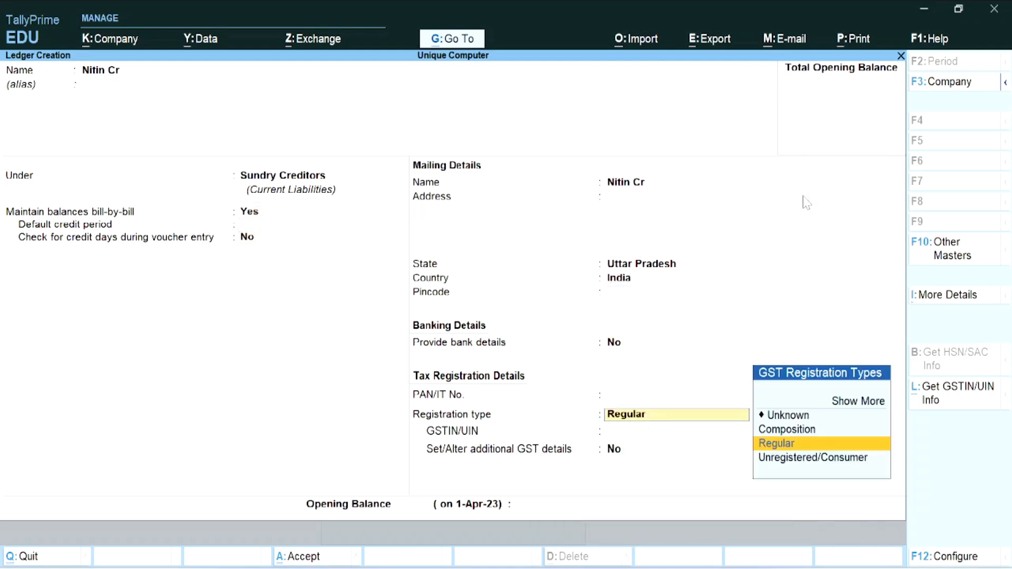
{"action": "key", "text": "Return"}
{"action": "key", "text": "Return"}
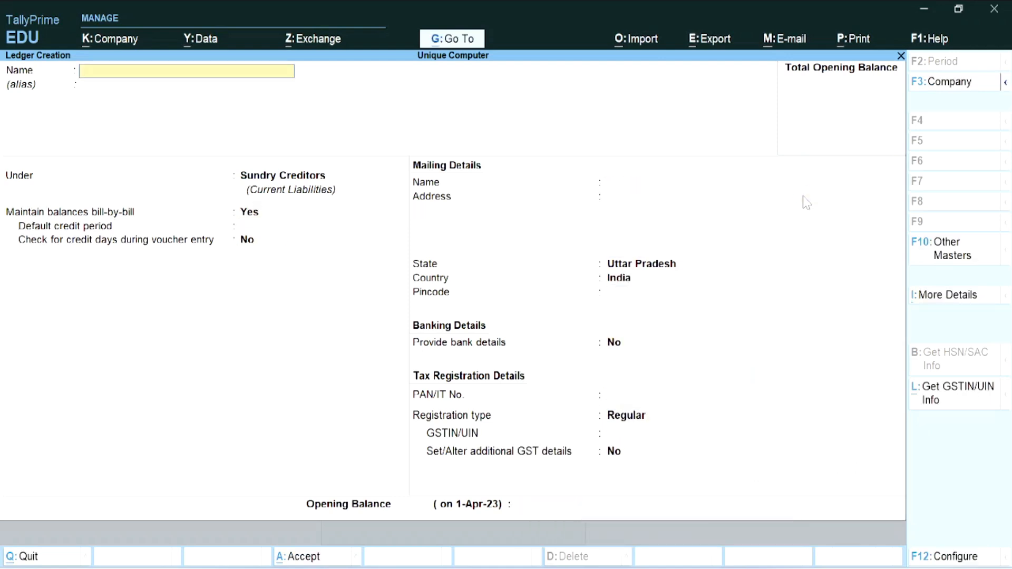
Step: Try to create a ledger named Sale Ac
{"action": "type", "text": "Sale Ac"}
{"action": "key", "text": "Return"}
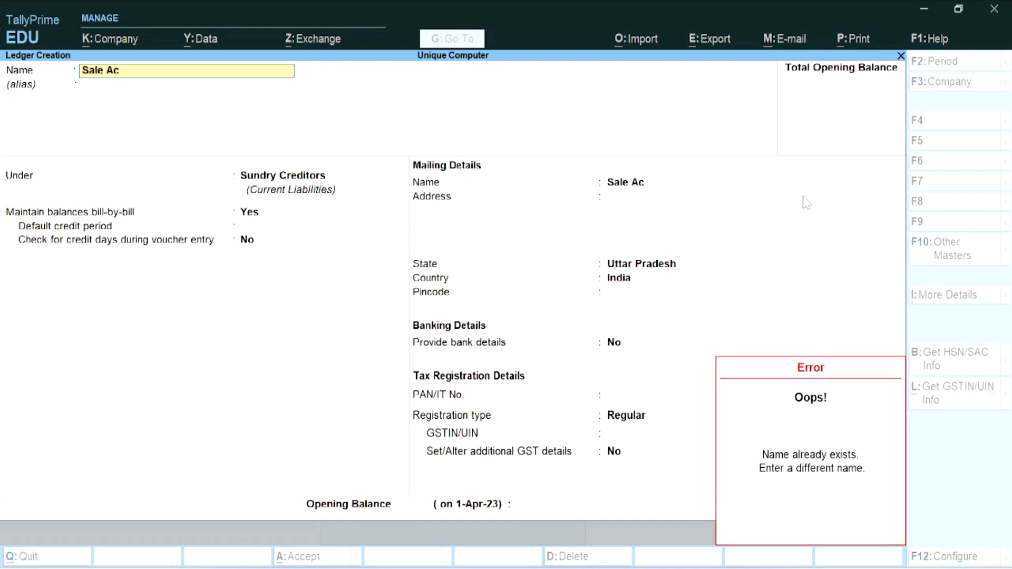
{"action": "key", "text": "Escape"}
Step: Leave ledger creation and open the creation form for a new stock item
{"action": "key", "text": "Escape"}
{"action": "key", "text": "Escape"}
{"action": "key", "text": "Escape"}
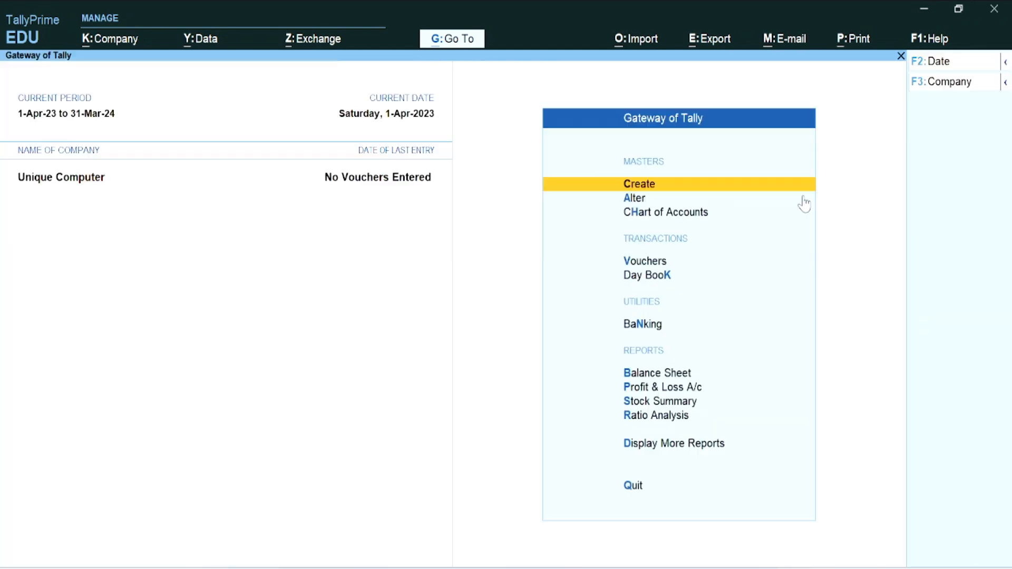
{"action": "key", "text": "Escape"}
{"action": "left_click", "coordinate": [802, 193]}
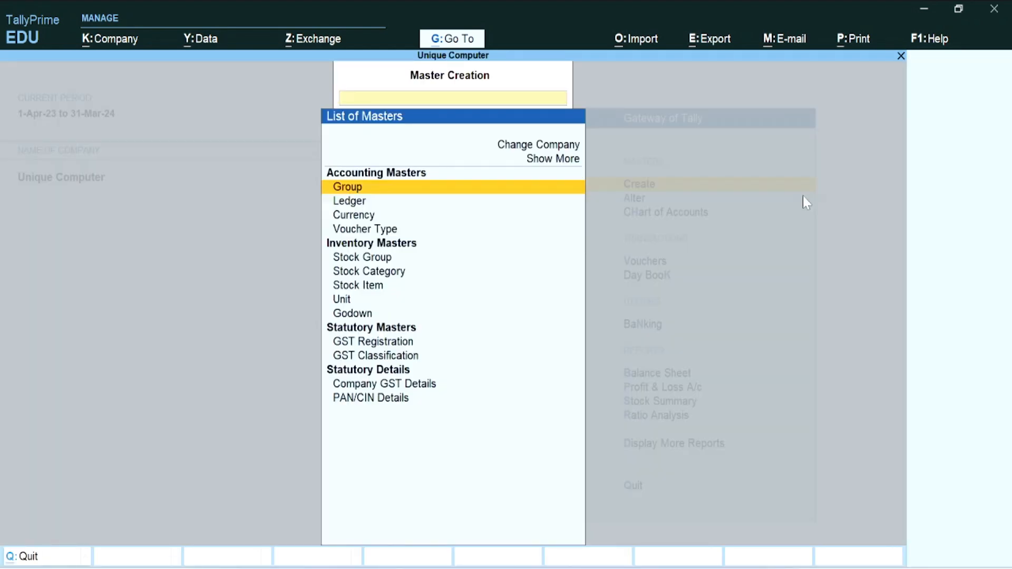
{"action": "key", "text": "Down"}
{"action": "key", "text": "Down"}
{"action": "key", "text": "Down"}
{"action": "key", "text": "Down"}
{"action": "key", "text": "Down"}
{"action": "key", "text": "Down"}
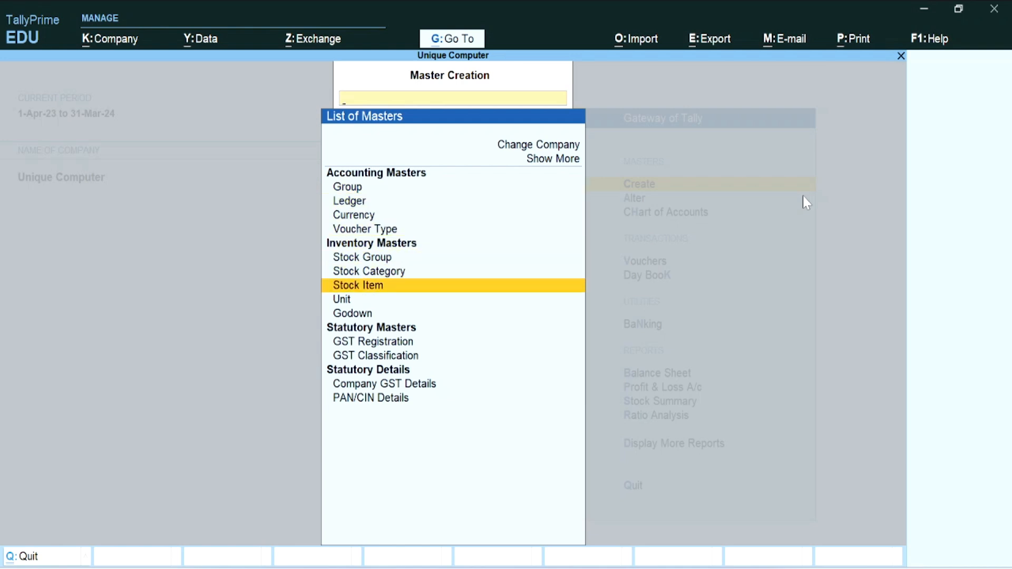
{"action": "key", "text": "Return"}
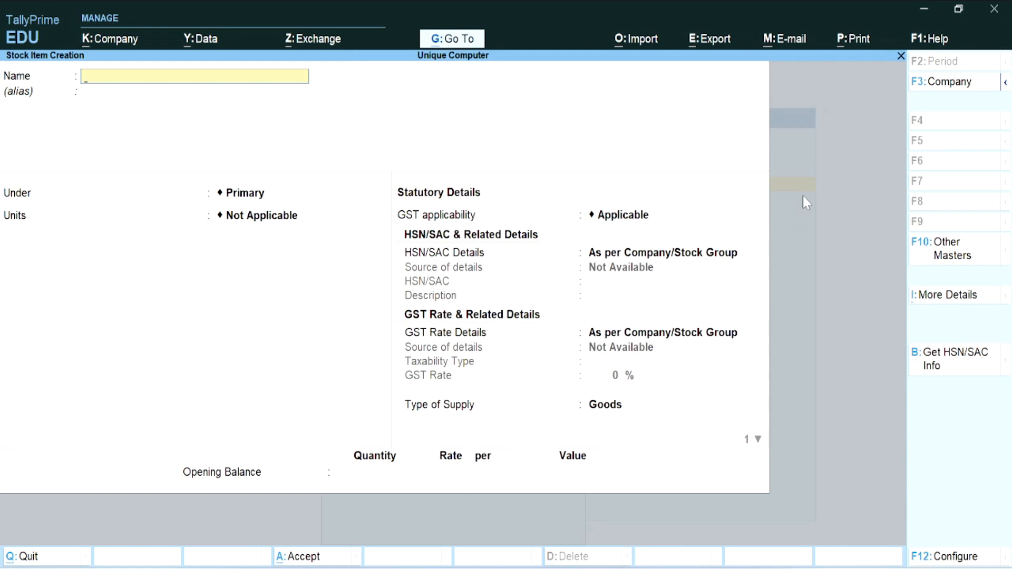
Step: Name the stock item N90, place it under the Mobile group and assign the unit set
{"action": "type", "text": "N90"}
{"action": "key", "text": "Return"}
{"action": "key", "text": "Return"}
{"action": "key", "text": "Down"}
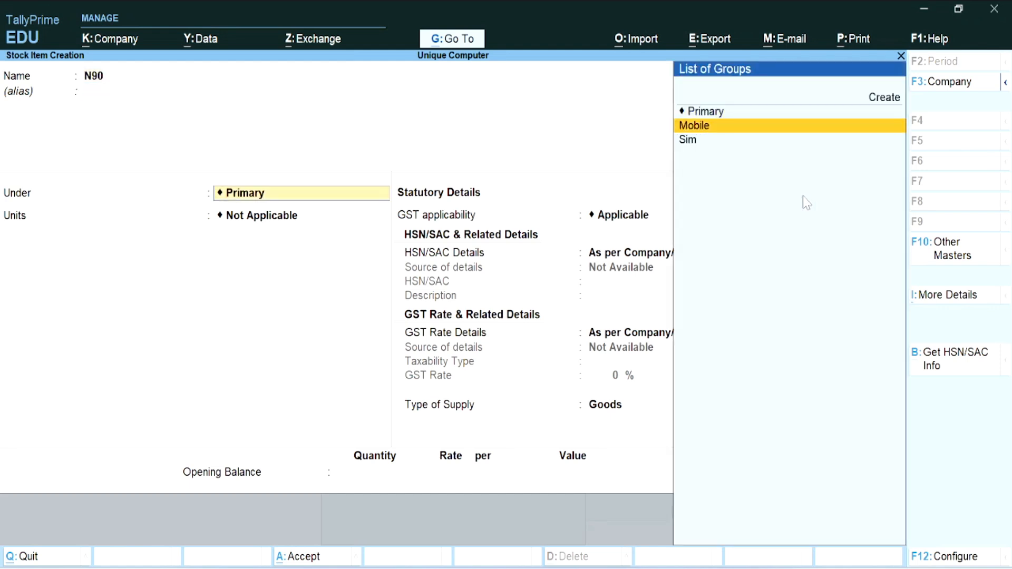
{"action": "key", "text": "Return"}
{"action": "key", "text": "Down"}
{"action": "key", "text": "Down"}
{"action": "key", "text": "Return"}
Step: Keep the default GST details for the N90 stock item and save it
{"action": "key", "text": "Return"}
{"action": "key", "text": "Return"}
{"action": "key", "text": "Return"}
{"action": "key", "text": "Return"}
{"action": "key", "text": "Return"}
{"action": "key", "text": "Return"}
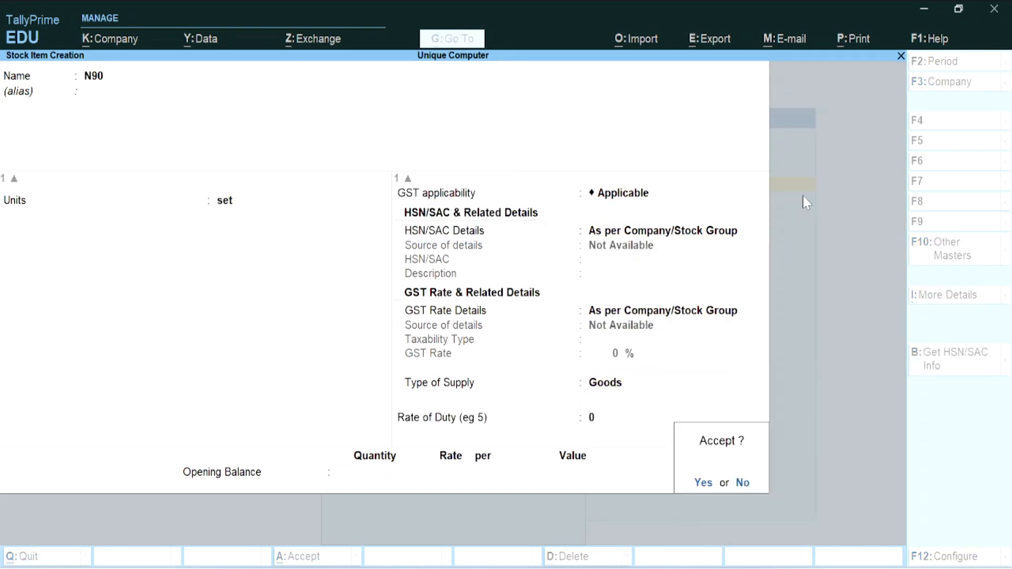
{"action": "key", "text": "Return"}
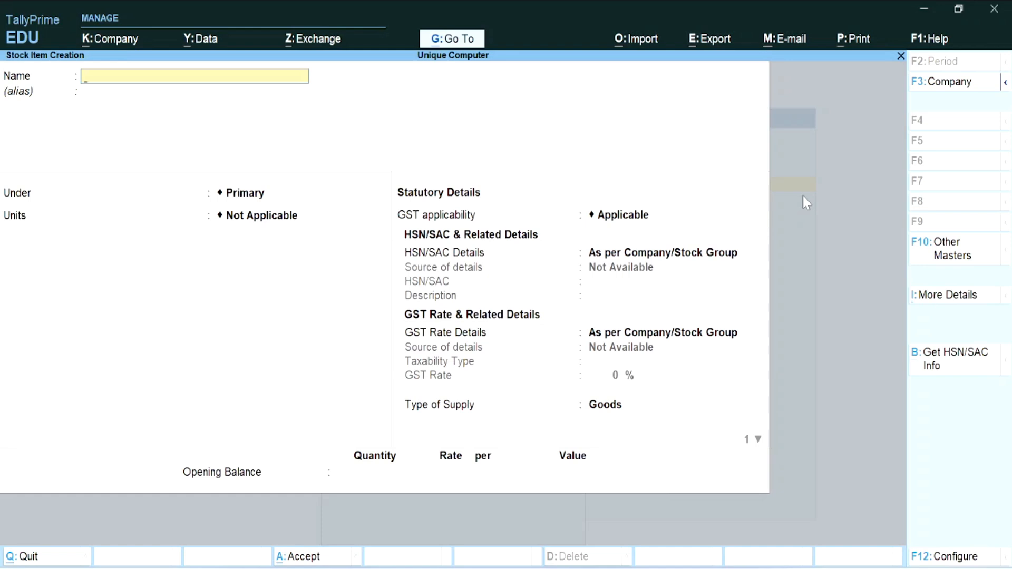
Step: Name the next stock item Bsnl 5g, place it under the Sim group and assign the unit piece
{"action": "type", "text": "Bsnl 5g"}
{"action": "key", "text": "Return"}
{"action": "key", "text": "Down"}
{"action": "key", "text": "Down"}
{"action": "key", "text": "Return"}
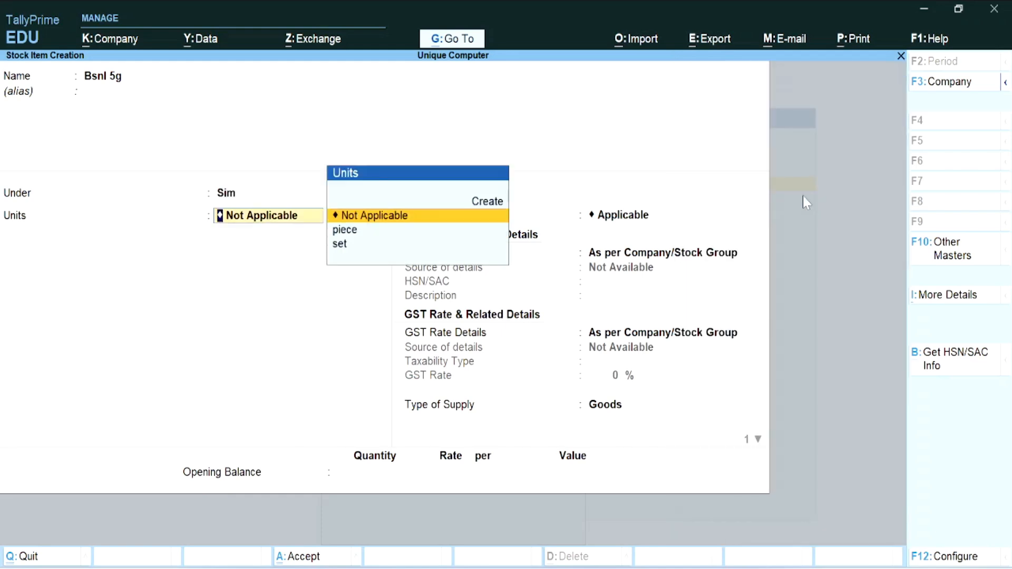
{"action": "key", "text": "Down"}
{"action": "key", "text": "Down"}
{"action": "key", "text": "Up"}
{"action": "key", "text": "Return"}
Step: Keep the default GST details for the Bsnl 5g stock item and save it
{"action": "key", "text": "Return"}
{"action": "key", "text": "Return"}
{"action": "key", "text": "Return"}
{"action": "key", "text": "Return"}
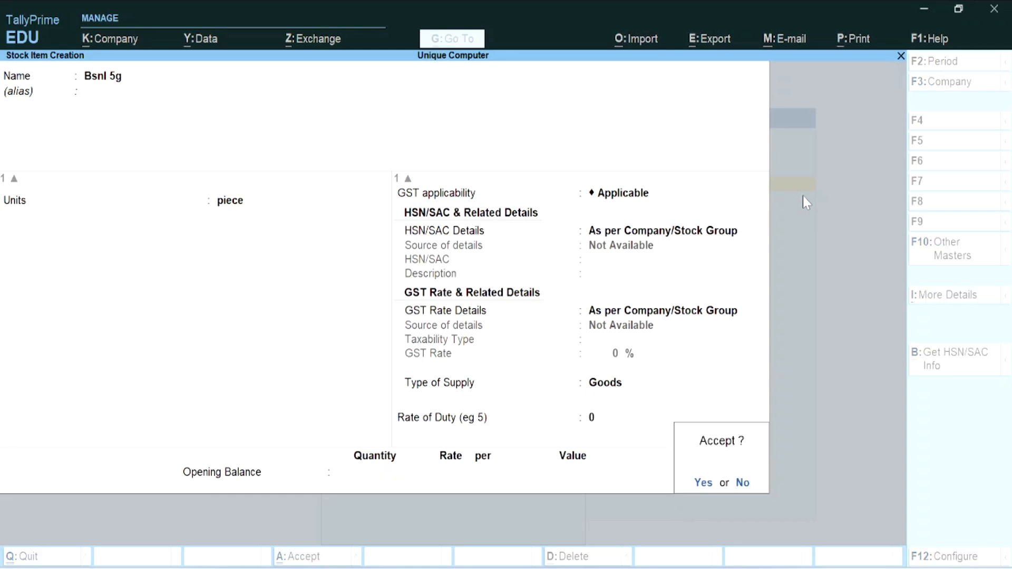
{"action": "key", "text": "Return"}
Step: Leave stock item creation and return to the Gateway of Tally
{"action": "key", "text": "Escape"}
{"action": "key", "text": "Escape"}
{"action": "key", "text": "Escape"}
{"action": "key", "text": "Escape"}
{"action": "key", "text": "Escape"}
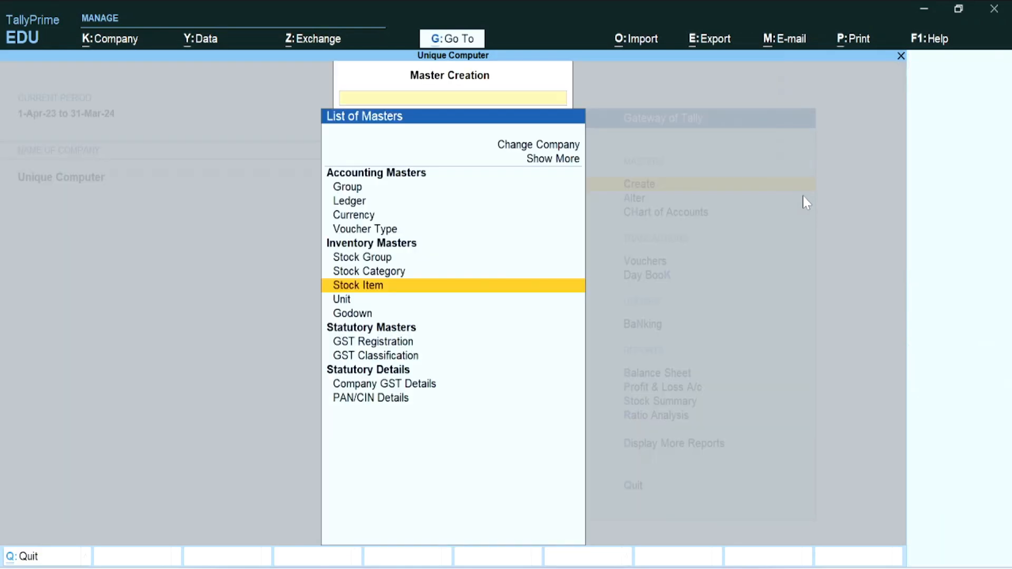
{"action": "key", "text": "Escape"}
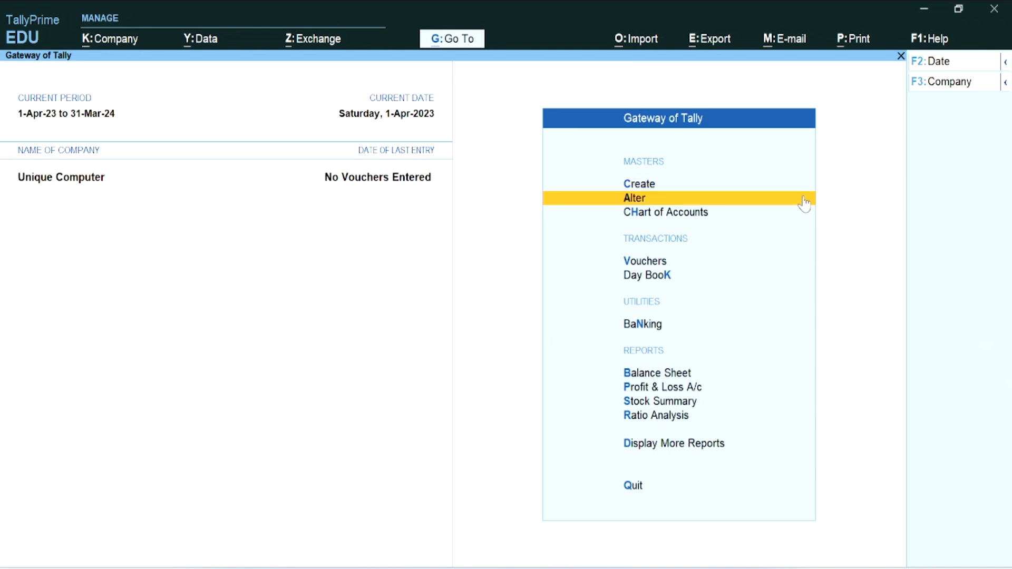
{"action": "key", "text": "Down"}
{"action": "key", "text": "Down"}
{"action": "key", "text": "Down"}
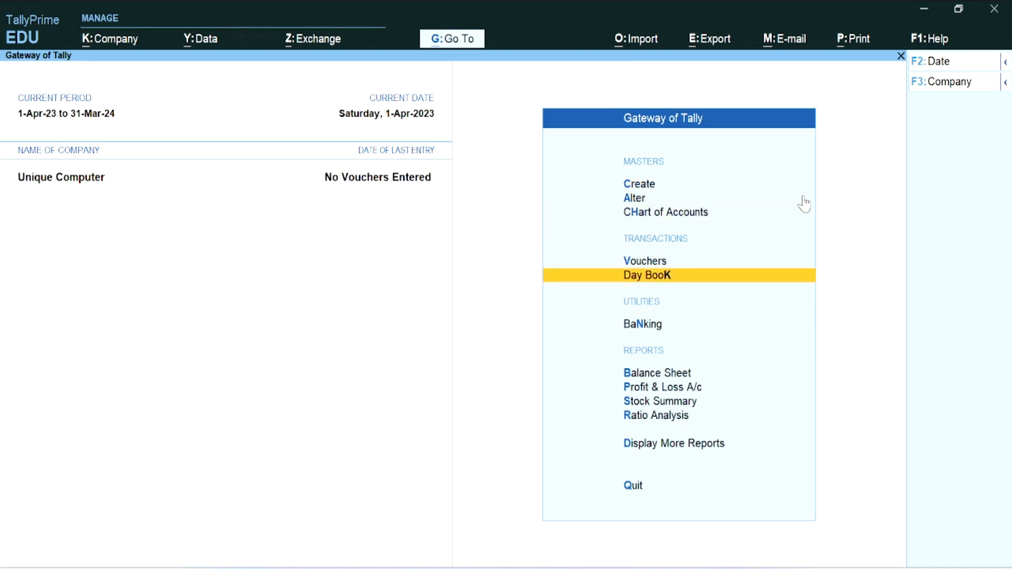
{"action": "key", "text": "Up"}
{"action": "key", "text": "Up"}
{"action": "key", "text": "Up"}
{"action": "key", "text": "Up"}
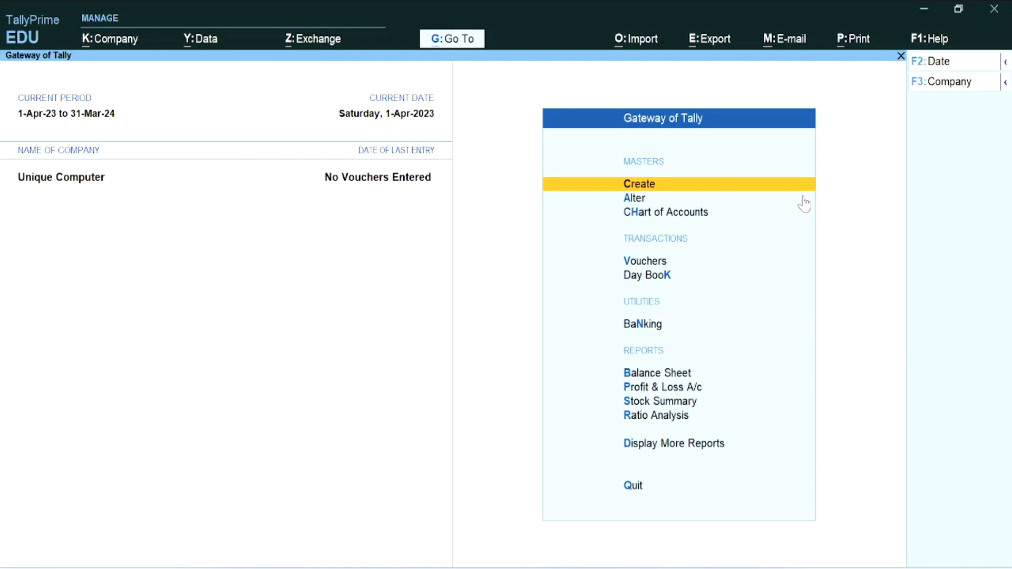
Step: Start creating a Godown master, choosing a new godown rather than altering Main Location
{"action": "key", "text": "Return"}
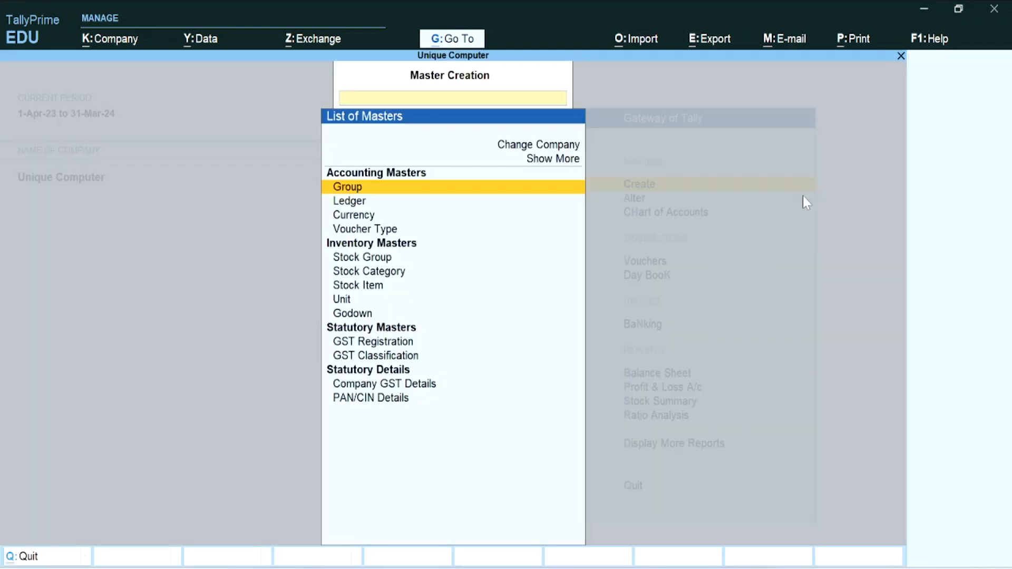
{"action": "key", "text": "Down"}
{"action": "key", "text": "Down"}
{"action": "key", "text": "Down"}
{"action": "key", "text": "Down"}
{"action": "key", "text": "Down"}
{"action": "key", "text": "Down"}
{"action": "key", "text": "Down"}
{"action": "key", "text": "Down"}
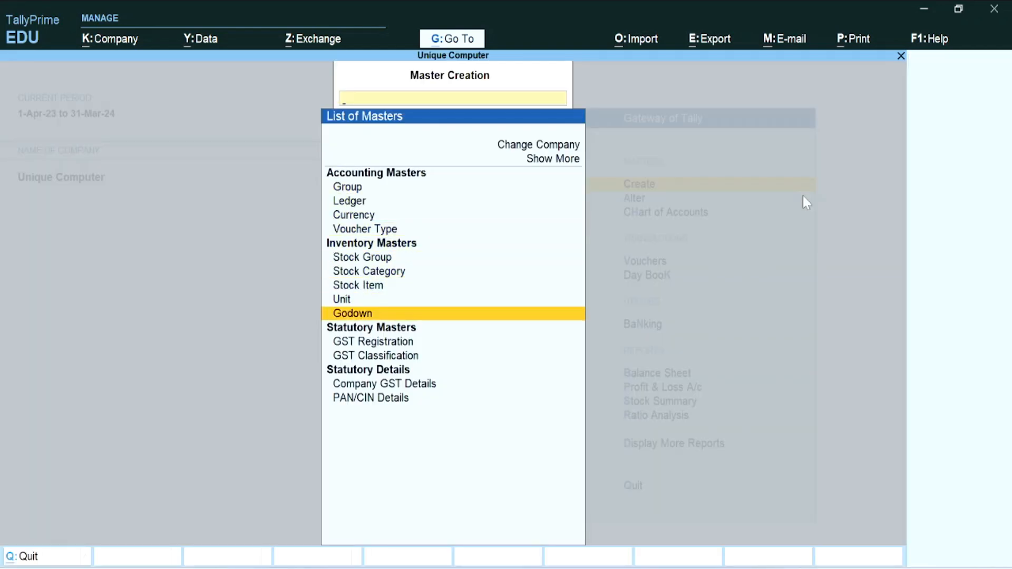
{"action": "key", "text": "Return"}
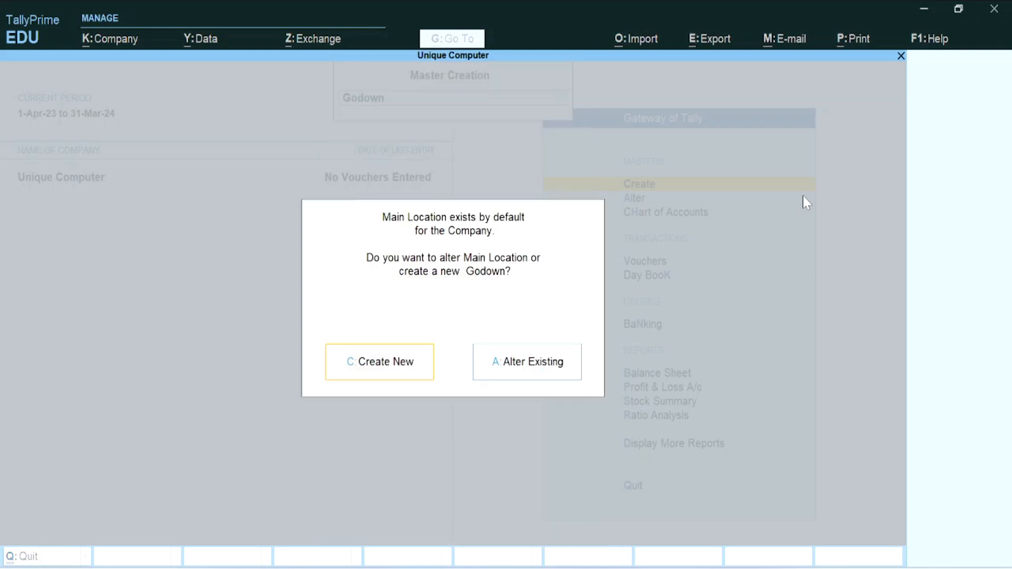
{"action": "left_click", "coordinate": [408, 358]}
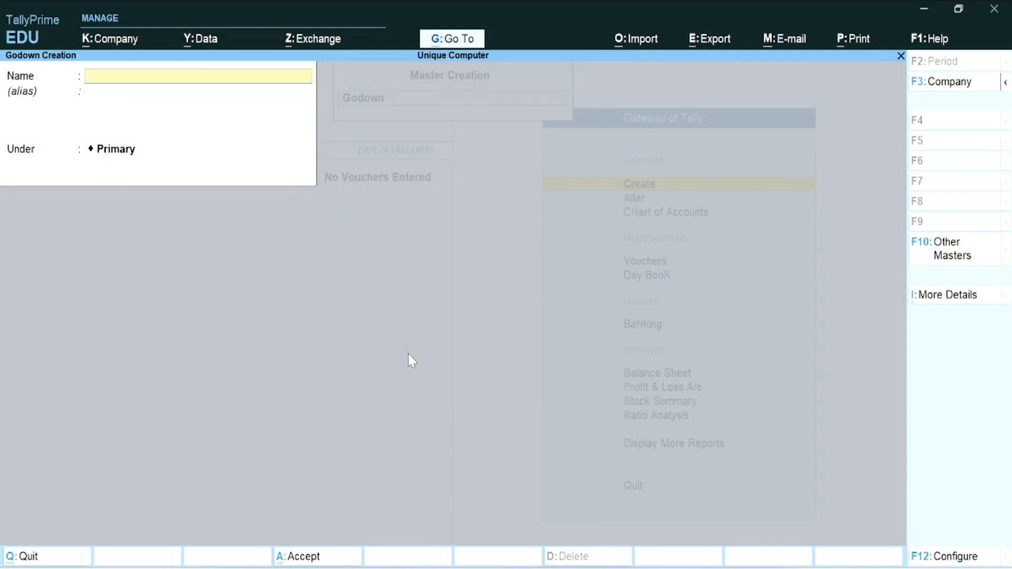
Step: Create a godown named Kunda under Primary without an alias
{"action": "type", "text": "Anu"}
{"action": "key", "text": "BackSpace"}
{"action": "key", "text": "BackSpace"}
{"action": "key", "text": "BackSpace"}
{"action": "type", "text": "Kunda"}
{"action": "key", "text": "Return"}
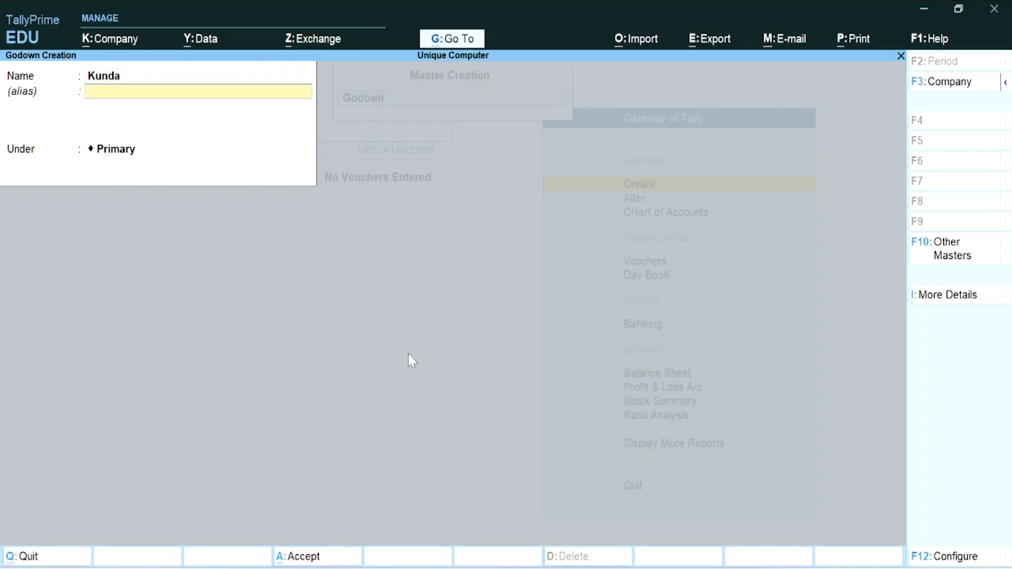
{"action": "key", "text": "Return"}
{"action": "key", "text": "Return"}
{"action": "key", "text": "Return"}
Step: Create another godown named Manikpur under Primary without an alias
{"action": "type", "text": "Manikpu"}
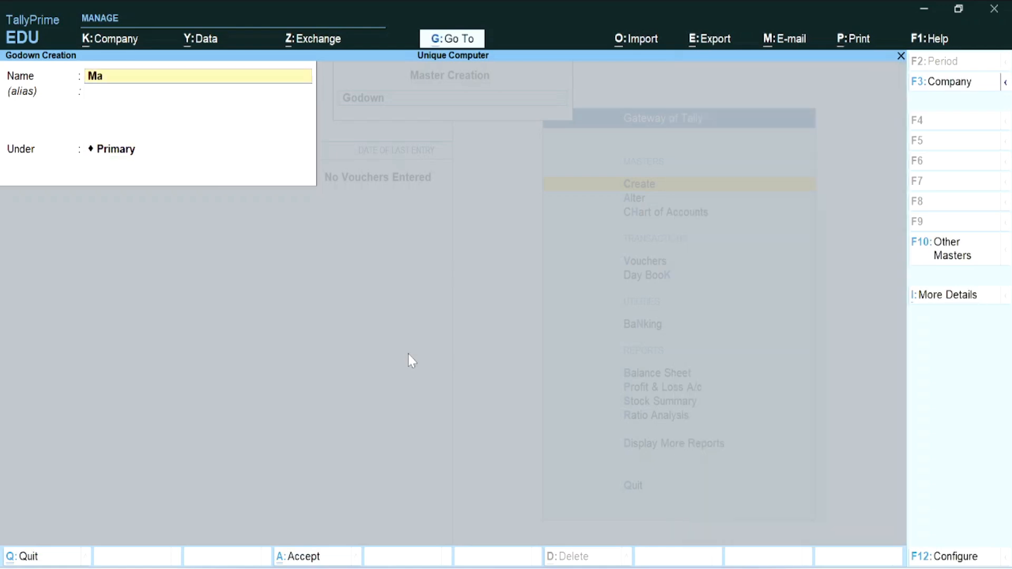
{"action": "key", "text": "Return"}
{"action": "key", "text": "Return"}
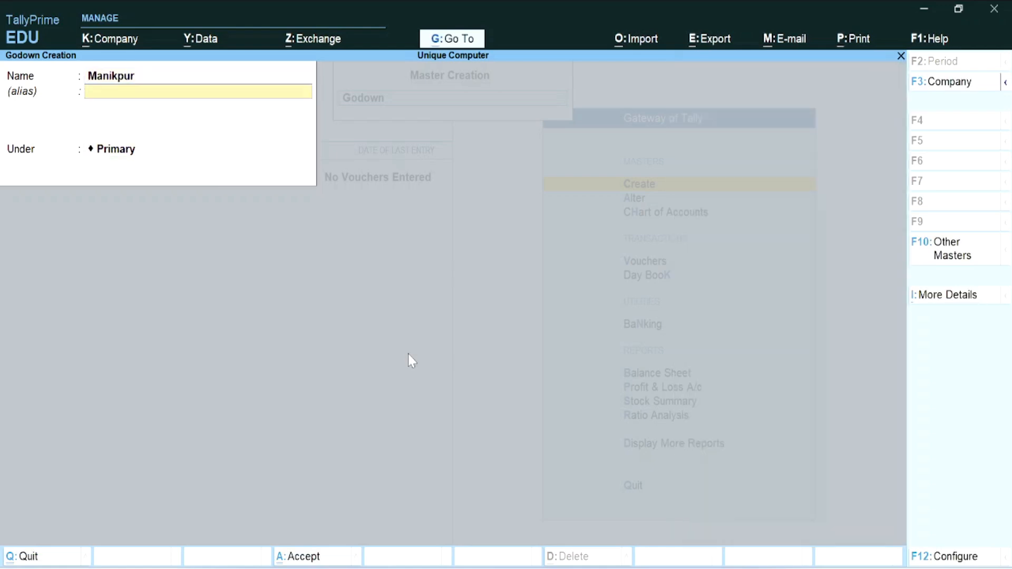
{"action": "key", "text": "Return"}
{"action": "key", "text": "Return"}
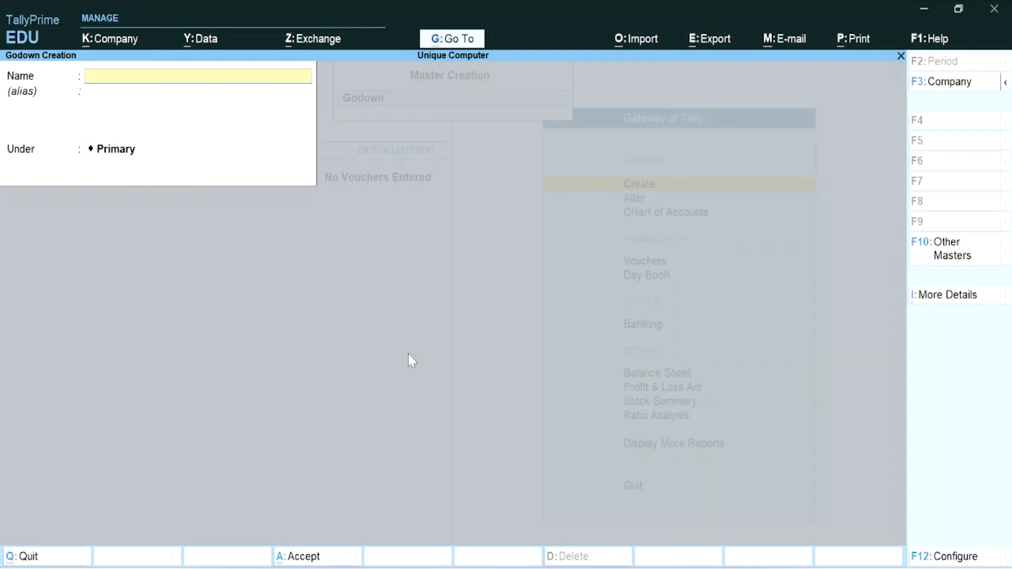
Step: Leave godown creation and start creating a Voucher Type master
{"action": "key", "text": "Escape"}
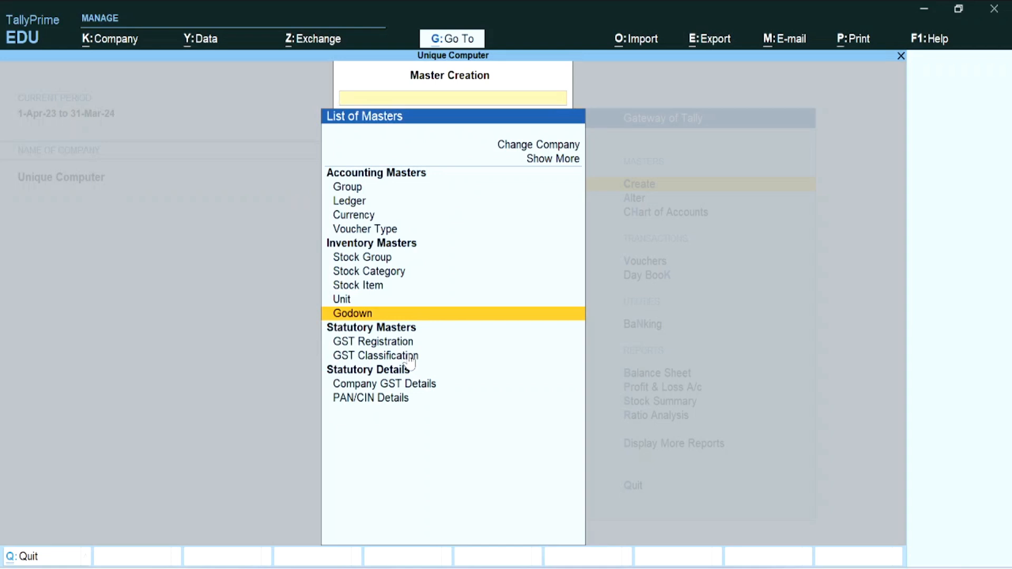
{"action": "key", "text": "Up"}
{"action": "key", "text": "Up"}
{"action": "key", "text": "Up"}
{"action": "key", "text": "Up"}
{"action": "key", "text": "Down"}
{"action": "key", "text": "Down"}
{"action": "key", "text": "Down"}
{"action": "key", "text": "Down"}
{"action": "key", "text": "Down"}
{"action": "key", "text": "Down"}
{"action": "key", "text": "Down"}
{"action": "key", "text": "Down"}
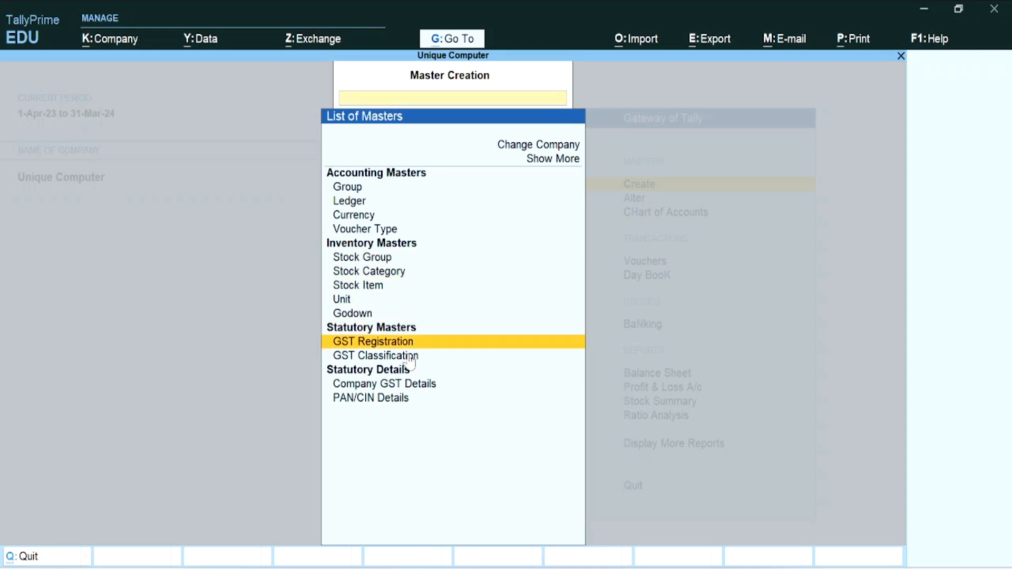
{"action": "key", "text": "Up"}
{"action": "key", "text": "Up"}
{"action": "key", "text": "Up"}
{"action": "key", "text": "Up"}
{"action": "key", "text": "Up"}
{"action": "key", "text": "Up"}
{"action": "key", "text": "Up"}
{"action": "key", "text": "Up"}
{"action": "key", "text": "Up"}
{"action": "key", "text": "Up"}
{"action": "key", "text": "Up"}
{"action": "key", "text": "Up"}
{"action": "key", "text": "Up"}
{"action": "key", "text": "Up"}
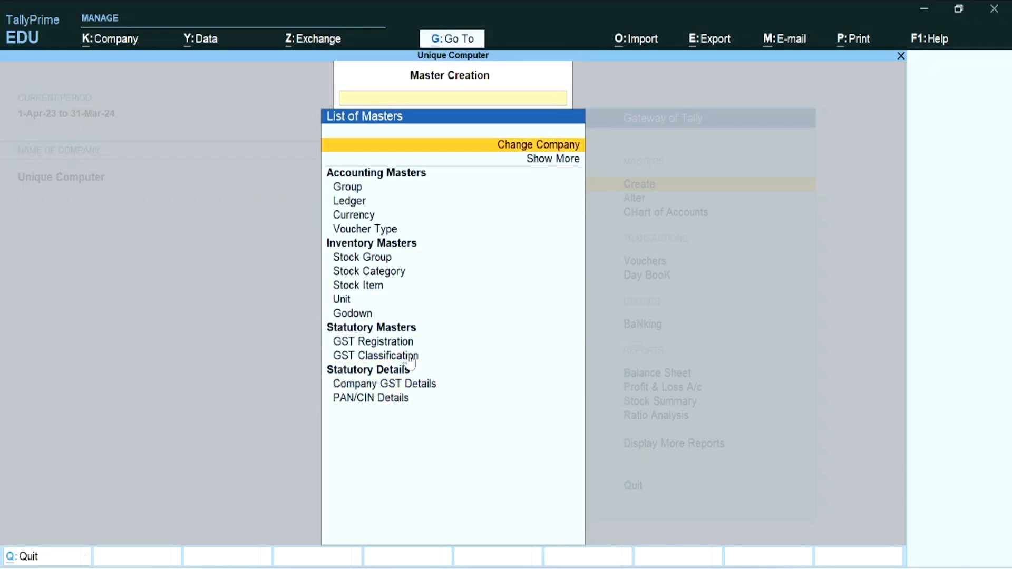
{"action": "key", "text": "Down"}
{"action": "key", "text": "Down"}
{"action": "key", "text": "Down"}
{"action": "key", "text": "Down"}
{"action": "key", "text": "Down"}
{"action": "key", "text": "Down"}
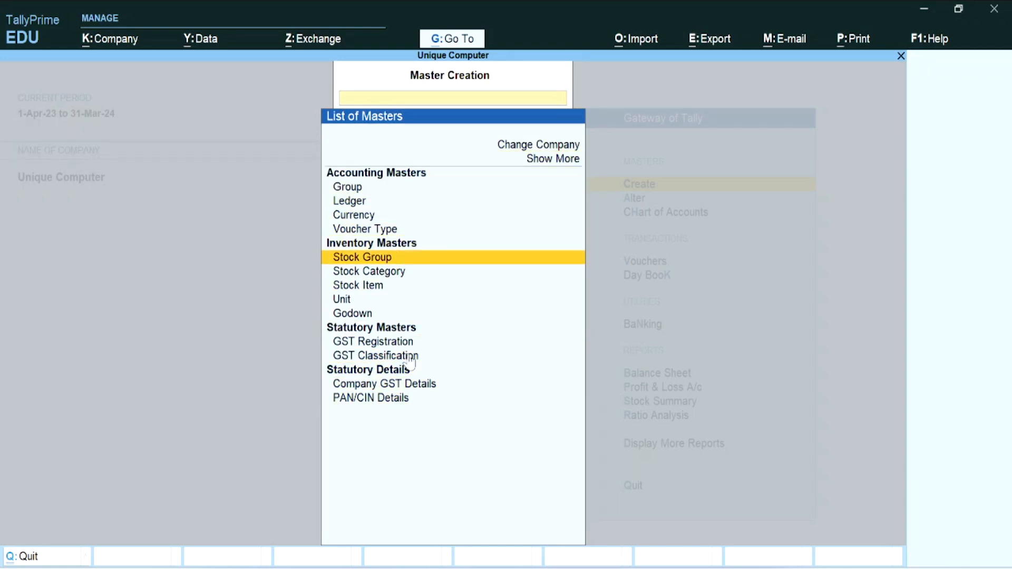
{"action": "key", "text": "Up"}
{"action": "key", "text": "Up"}
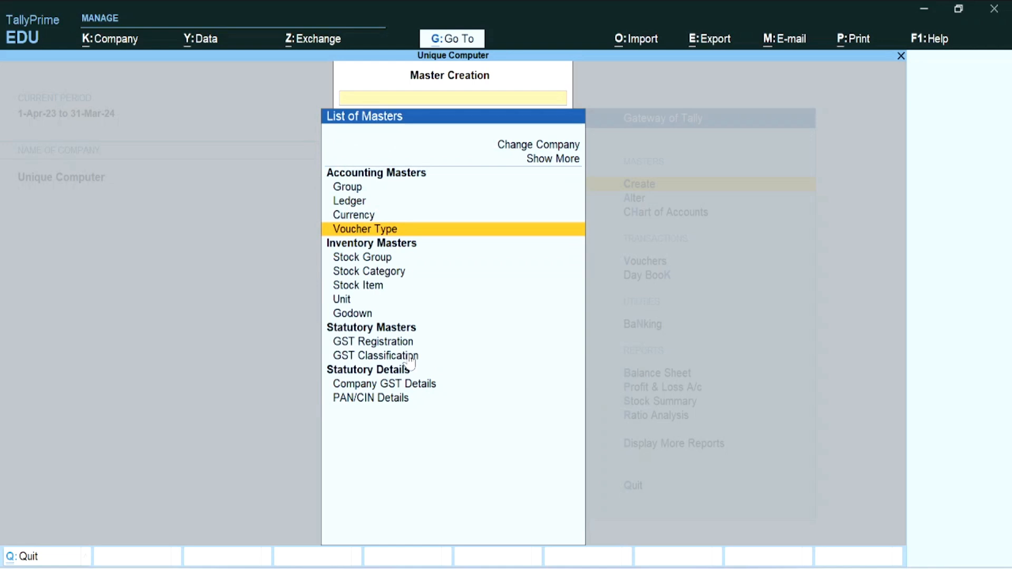
{"action": "key", "text": "Return"}
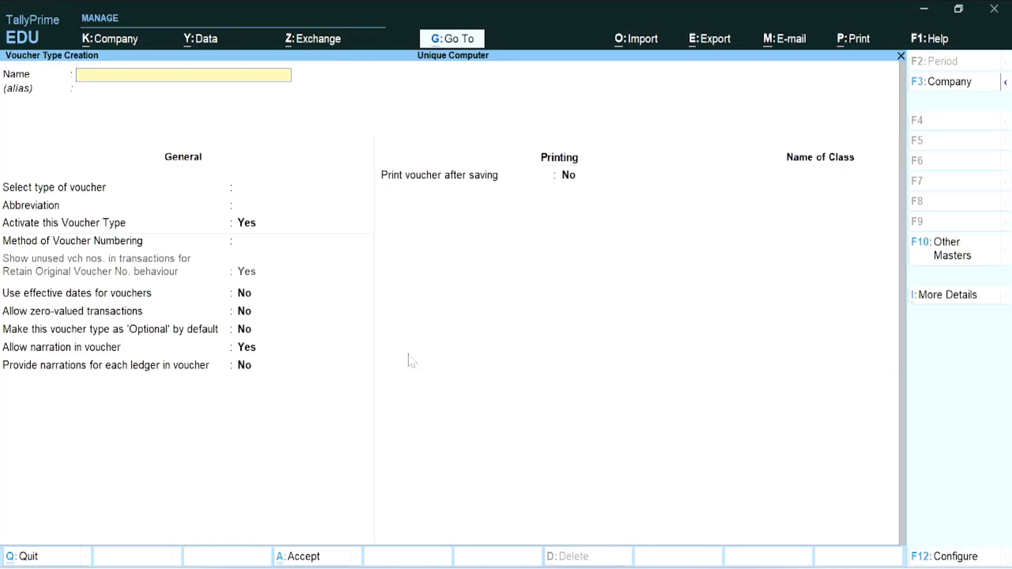
Step: Name the voucher type Stock Transfer without an alias, base it on Stock Journal, and keep it activated with abbreviation Stk Jrnl
{"action": "type", "text": "Stock Transfer"}
{"action": "key", "text": "Return"}
{"action": "key", "text": "Return"}
{"action": "key", "text": "Down"}
{"action": "key", "text": "Down"}
{"action": "key", "text": "Down"}
{"action": "key", "text": "Down"}
{"action": "key", "text": "Down"}
{"action": "key", "text": "Down"}
{"action": "key", "text": "Down"}
{"action": "key", "text": "Down"}
{"action": "key", "text": "Down"}
{"action": "key", "text": "Down"}
{"action": "key", "text": "Down"}
{"action": "key", "text": "Down"}
{"action": "key", "text": "Down"}
{"action": "key", "text": "Down"}
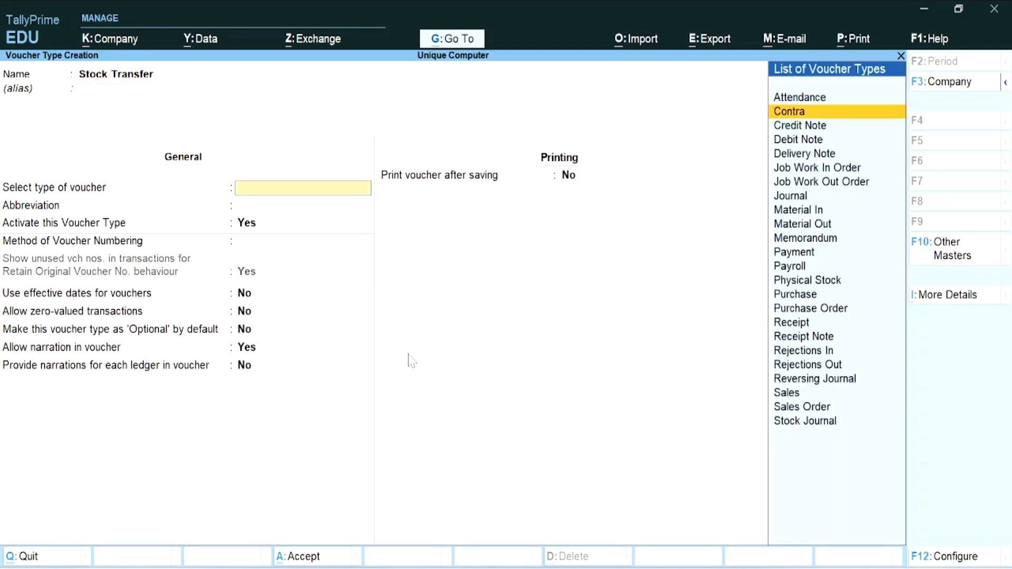
{"action": "key", "text": "Down"}
{"action": "key", "text": "Down"}
{"action": "key", "text": "Down"}
{"action": "key", "text": "Down"}
{"action": "key", "text": "Down"}
{"action": "key", "text": "Down"}
{"action": "key", "text": "Down"}
{"action": "key", "text": "Down"}
{"action": "key", "text": "Down"}
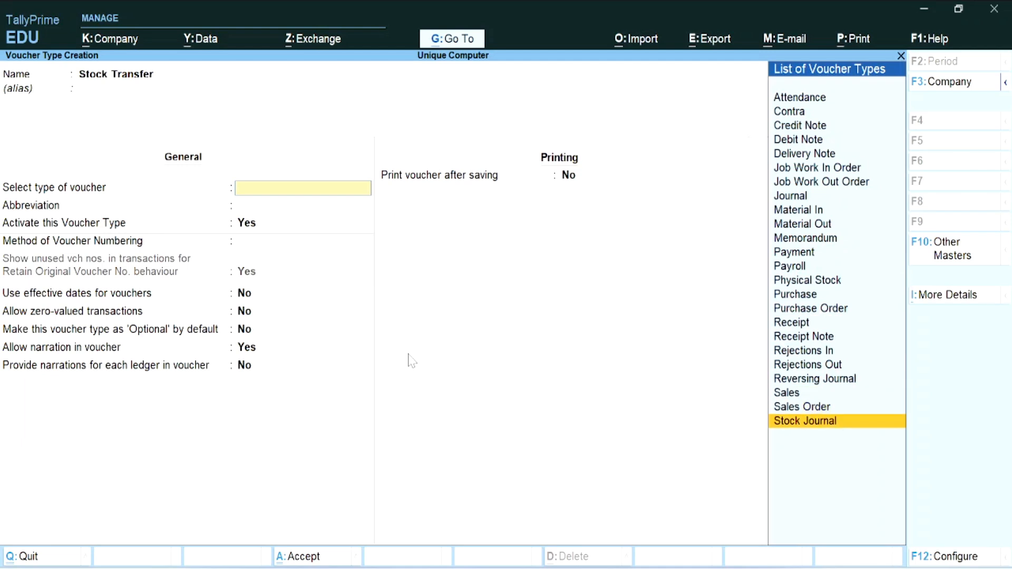
{"action": "key", "text": "Return"}
{"action": "key", "text": "Return"}
{"action": "key", "text": "Return"}
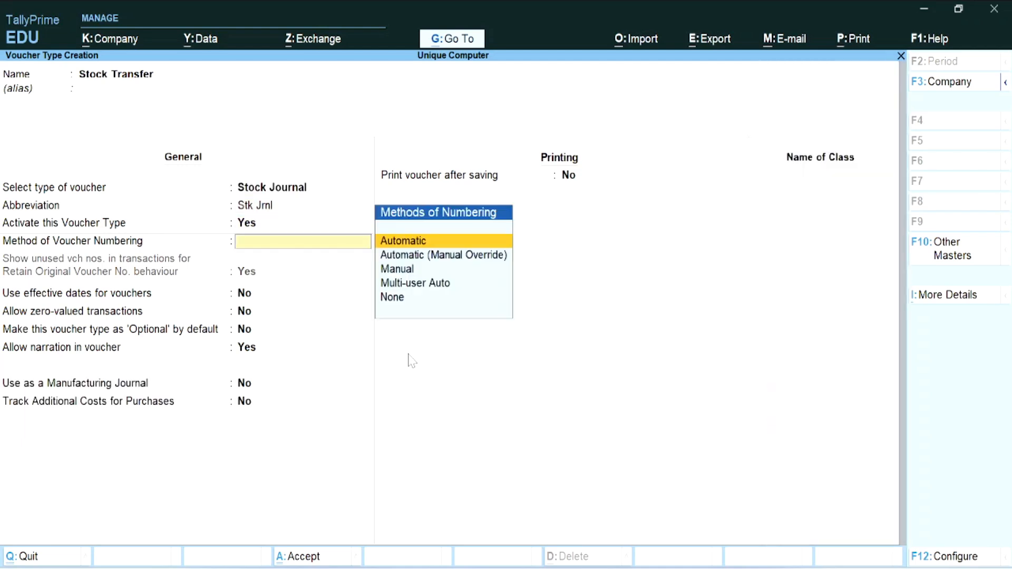
Step: Set Automatic voucher numbering with Retain Original Voucher No. and keep the remaining general and printing options at their defaults
{"action": "key", "text": "Return"}
{"action": "key", "text": "Return"}
{"action": "key", "text": "Return"}
{"action": "key", "text": "Return"}
{"action": "key", "text": "Return"}
{"action": "key", "text": "Return"}
{"action": "key", "text": "Return"}
{"action": "key", "text": "Return"}
{"action": "key", "text": "Return"}
{"action": "key", "text": "Return"}
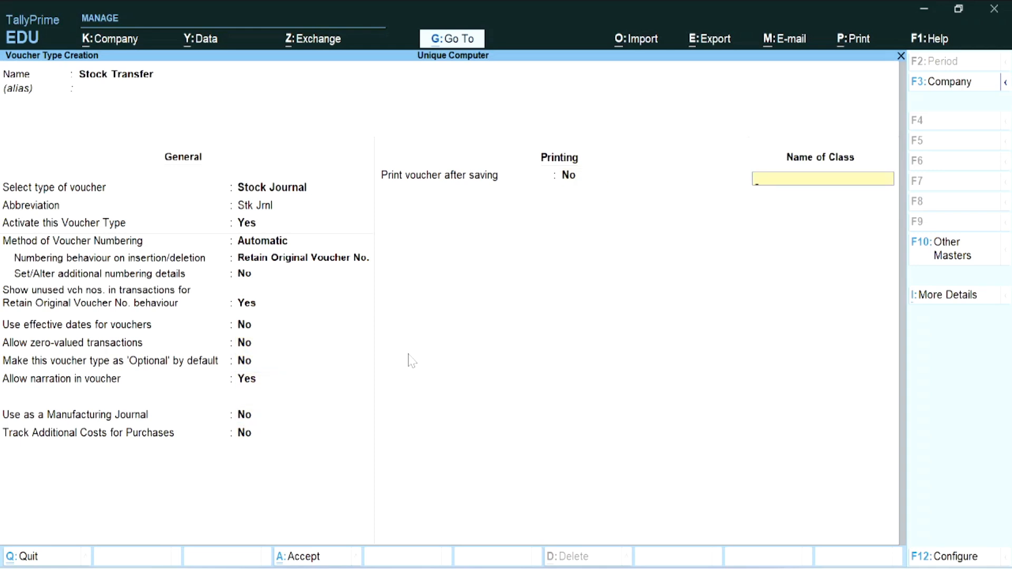
Step: Add a class named Transfer for inter-godown transfers, save the voucher type, and return to the Gateway of Tally
{"action": "type", "text": "Transfer"}
{"action": "key", "text": "Return"}
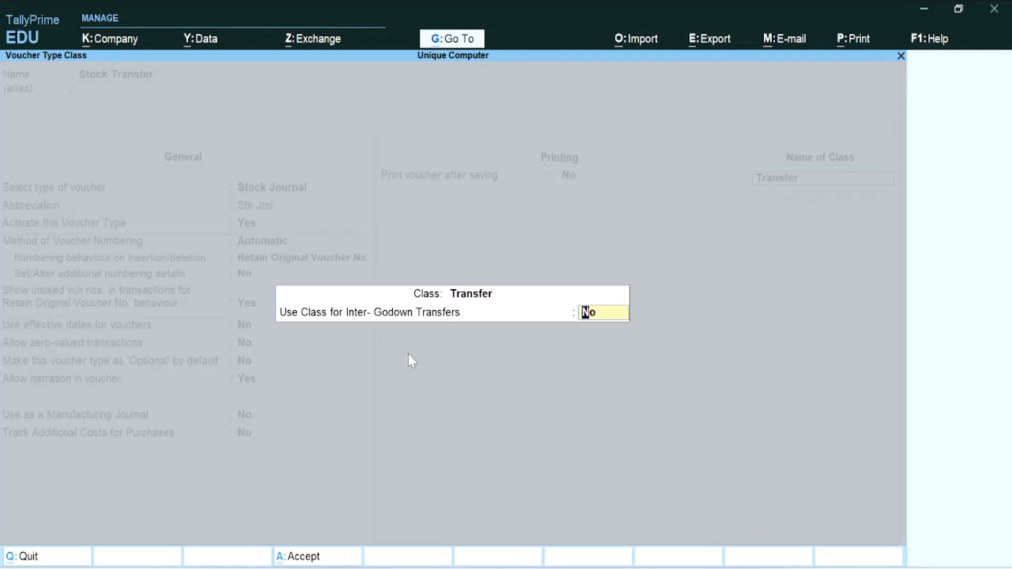
{"action": "type", "text": "y"}
{"action": "key", "text": "Return"}
{"action": "key", "text": "Return"}
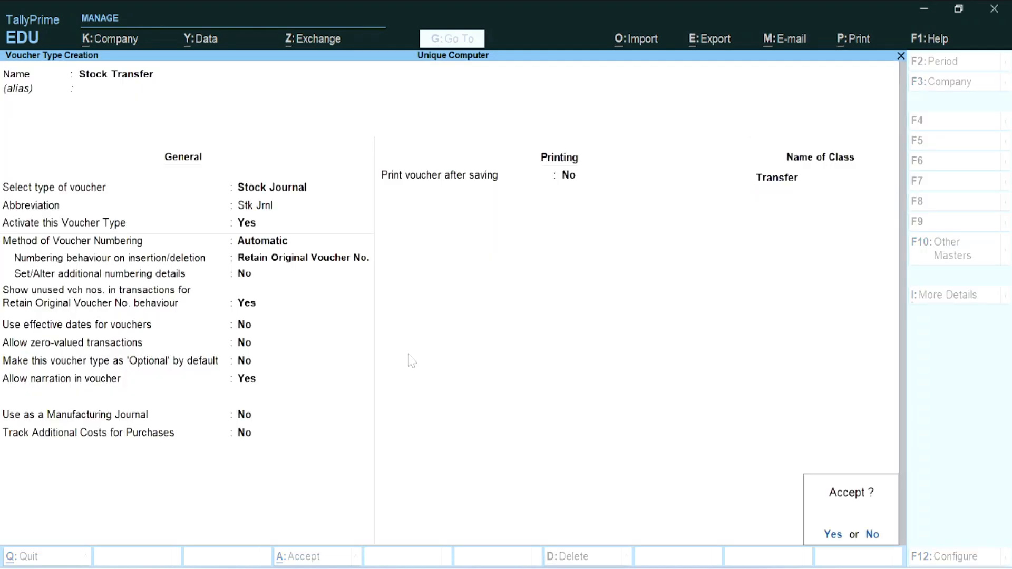
{"action": "key", "text": "Return"}
{"action": "key", "text": "Escape"}
{"action": "key", "text": "Return"}
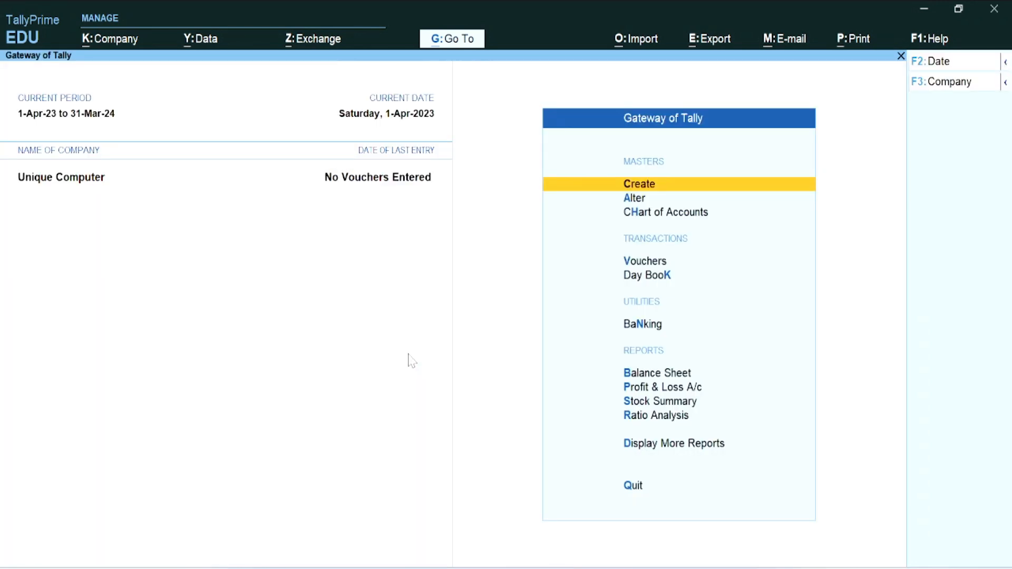
Step: Open voucher entry and switch to a Purchase voucher
{"action": "key", "text": "Down"}
{"action": "key", "text": "Down"}
{"action": "key", "text": "Down"}
{"action": "key", "text": "Down"}
{"action": "key", "text": "Up"}
{"action": "key", "text": "Return"}
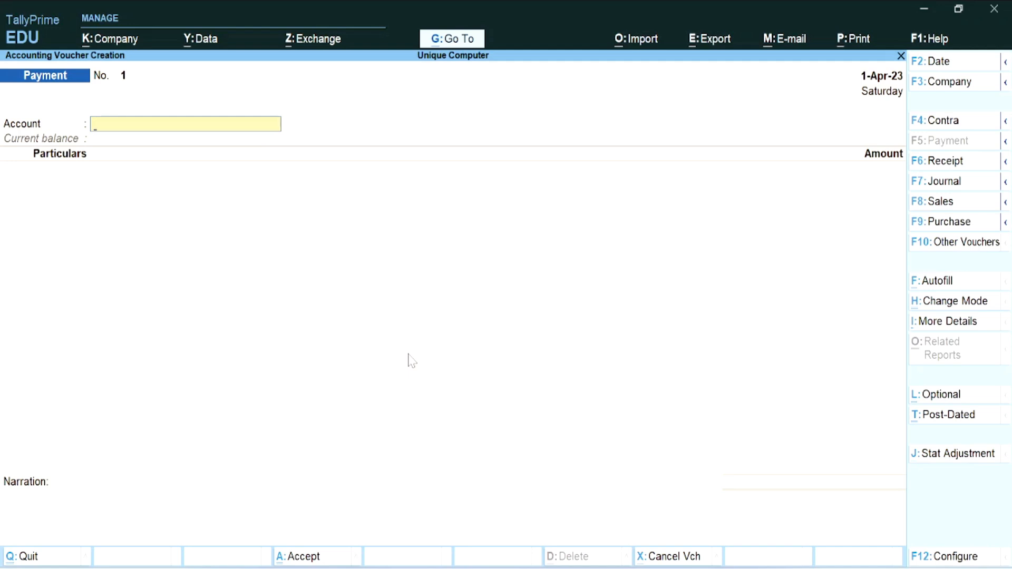
{"action": "key", "text": "F9"}
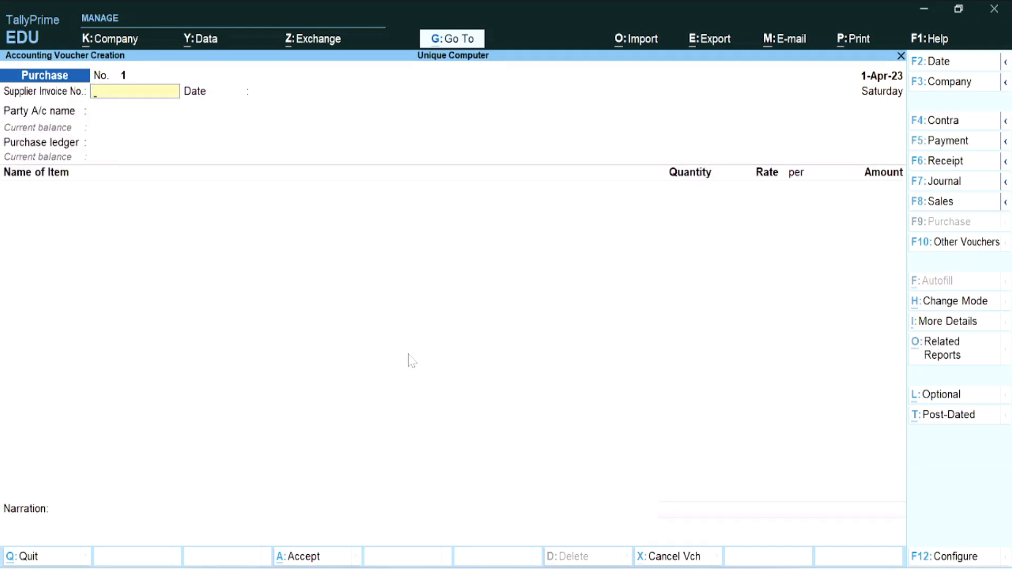
Step: Leave the supplier invoice number blank, choose the creditor ledger listed between Cash and SBI AC as party, and leave receipt details empty
{"action": "key", "text": "Return"}
{"action": "key", "text": "Return"}
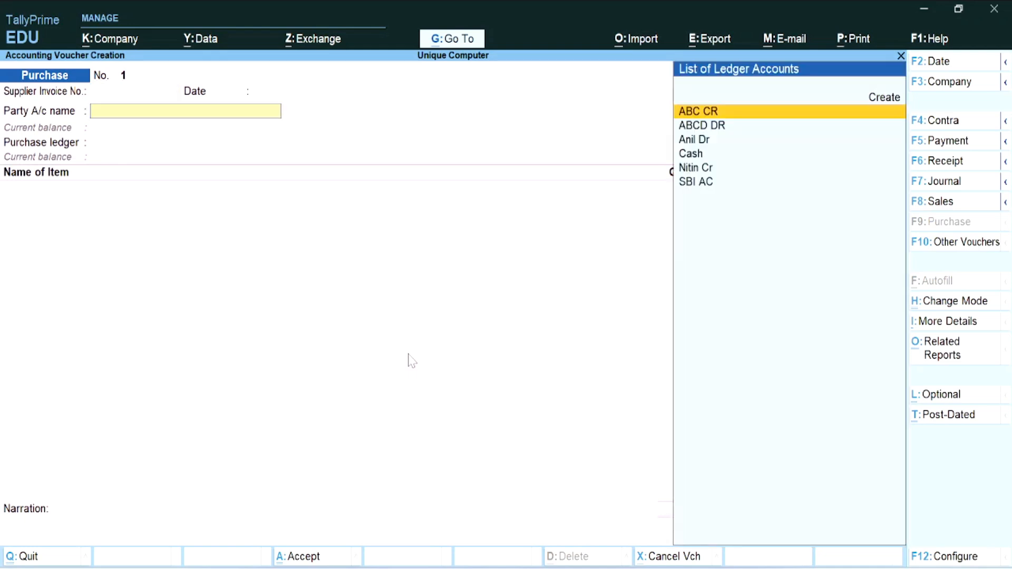
{"action": "key", "text": "Down"}
{"action": "key", "text": "Down"}
{"action": "key", "text": "Down"}
{"action": "key", "text": "Down"}
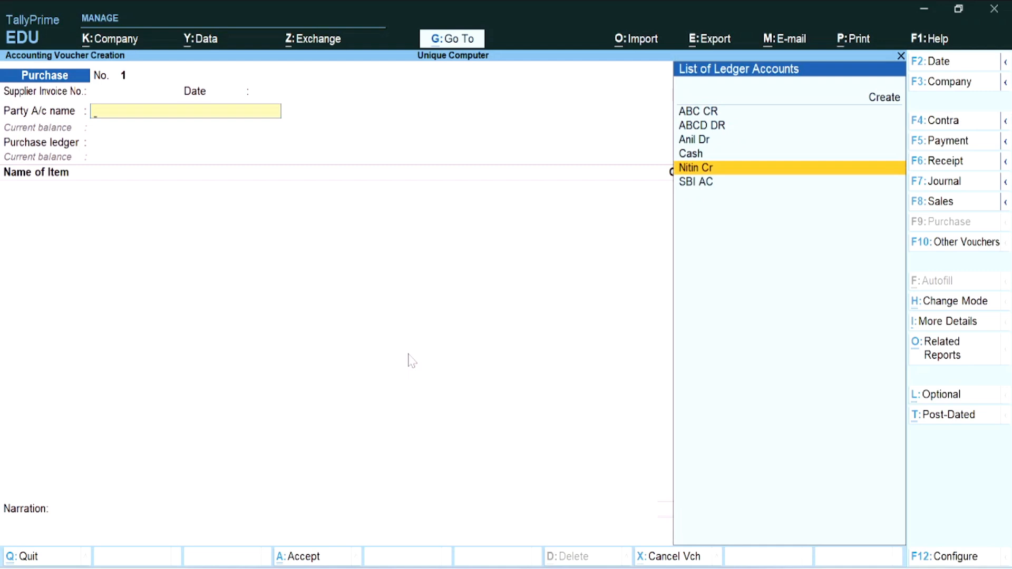
{"action": "key", "text": "Return"}
{"action": "key", "text": "Return"}
{"action": "key", "text": "Return"}
{"action": "key", "text": "Return"}
{"action": "key", "text": "Return"}
{"action": "key", "text": "Return"}
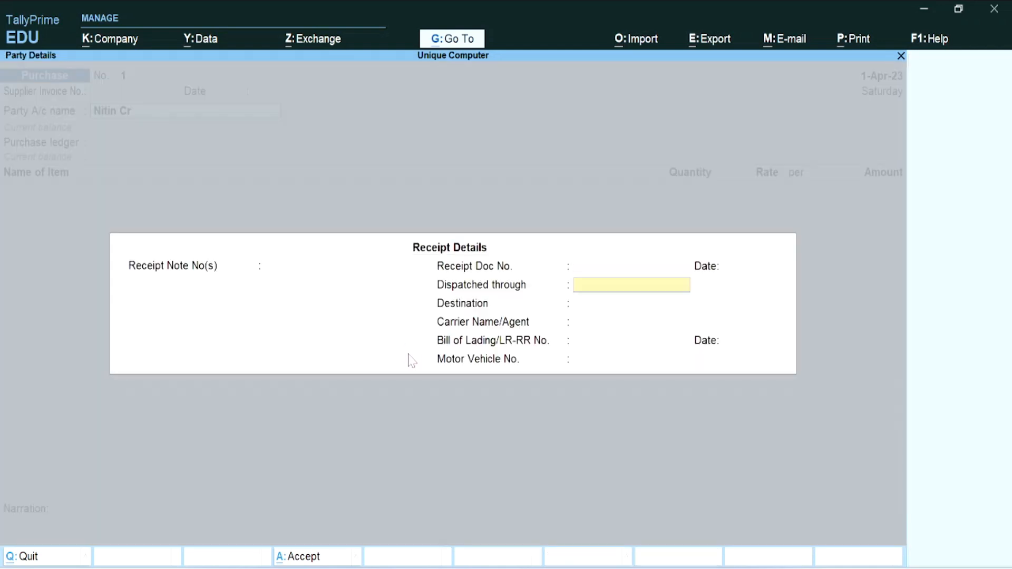
{"action": "key", "text": "Return"}
{"action": "key", "text": "Return"}
{"action": "key", "text": "Return"}
{"action": "key", "text": "Return"}
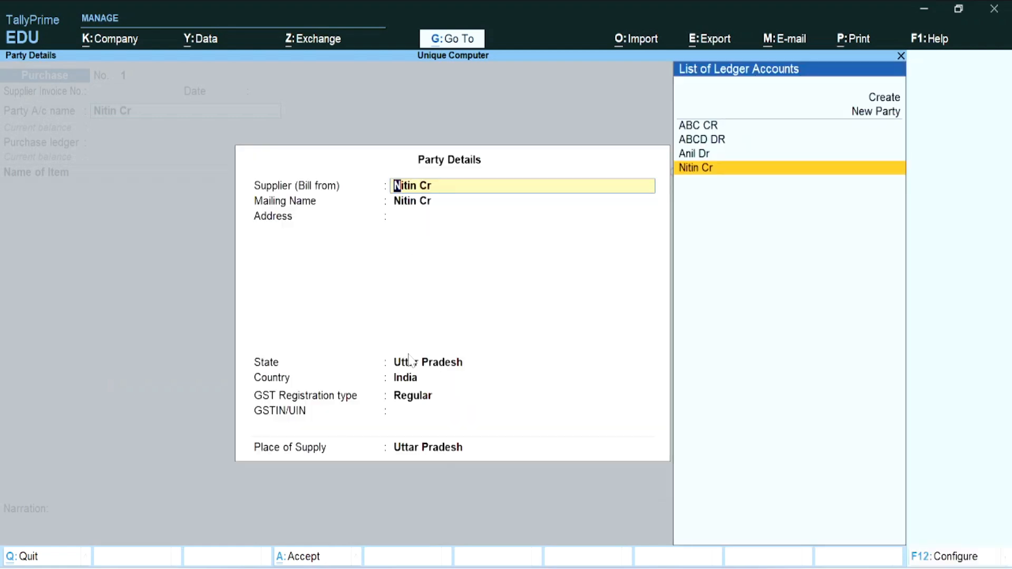
Step: Accept the supplier's details with Uttar Pradesh as place of supply, and use PURCHASE AC as the purchase ledger
{"action": "key", "text": "Return"}
{"action": "key", "text": "Return"}
{"action": "key", "text": "Return"}
{"action": "key", "text": "Return"}
{"action": "key", "text": "Return"}
{"action": "key", "text": "Return"}
{"action": "key", "text": "Return"}
{"action": "key", "text": "Return"}
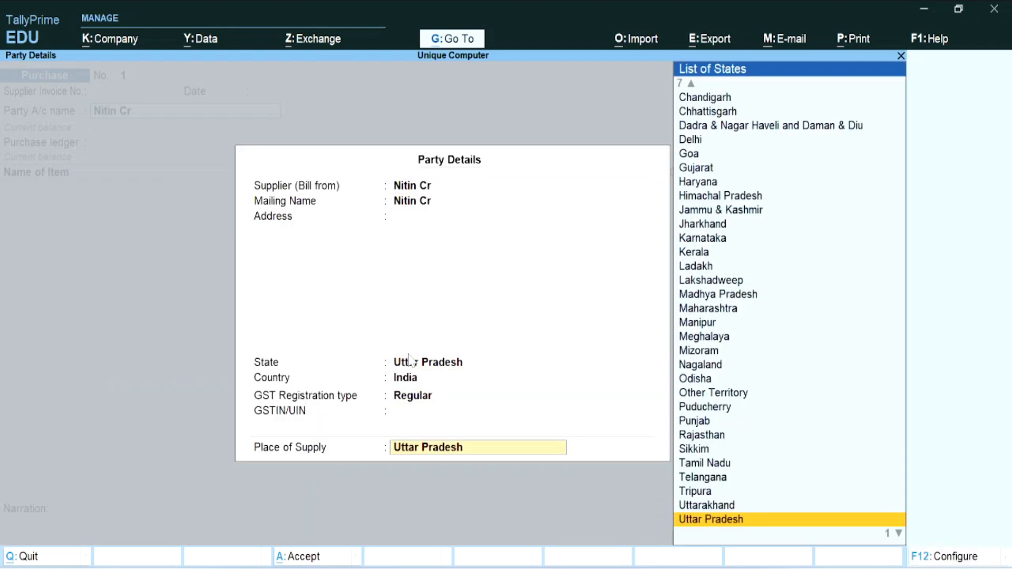
{"action": "key", "text": "Return"}
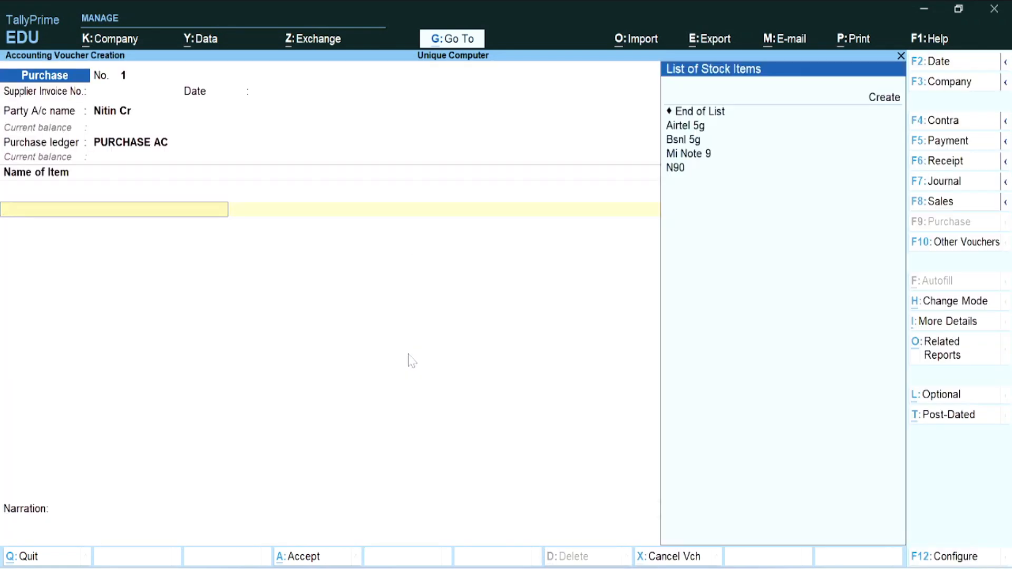
Step: Select Bsnl 5g as the stock item in the purchase voucher
{"action": "key", "text": "Down"}
{"action": "key", "text": "Down"}
{"action": "key", "text": "Down"}
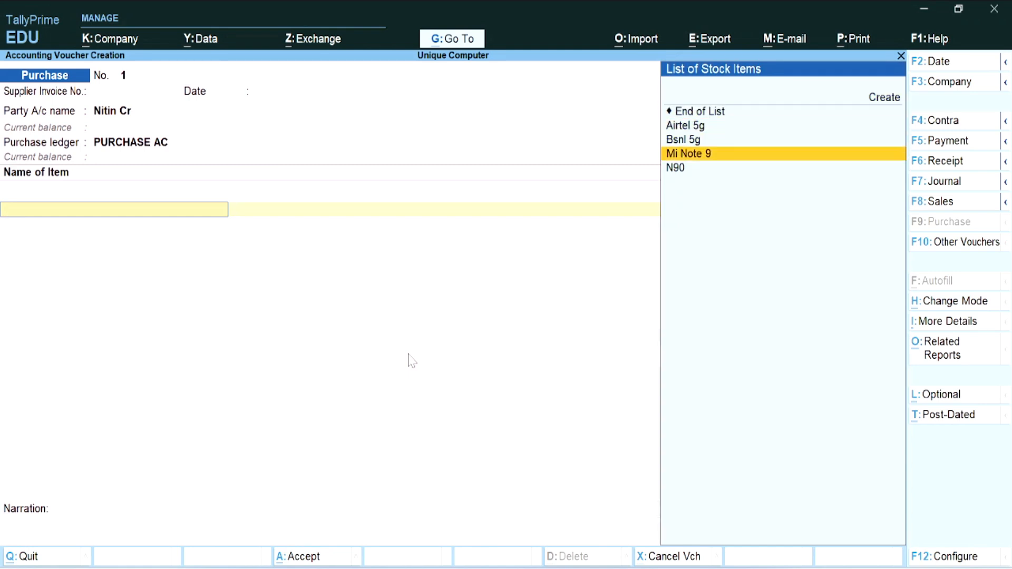
{"action": "key", "text": "Up"}
{"action": "key", "text": "Down"}
{"action": "key", "text": "Down"}
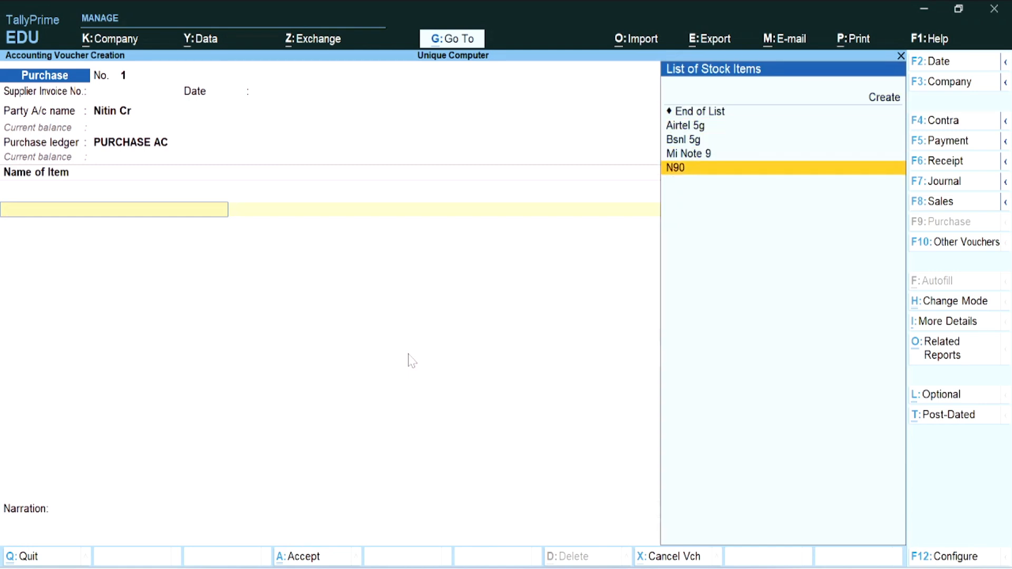
{"action": "key", "text": "Up"}
{"action": "key", "text": "Up"}
{"action": "key", "text": "Up"}
{"action": "key", "text": "Up"}
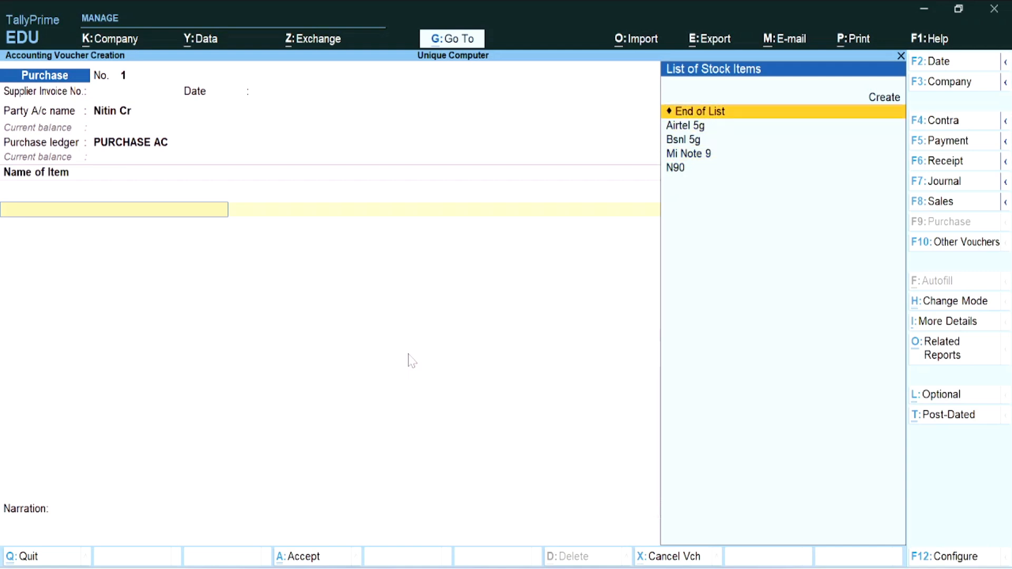
{"action": "key", "text": "Down"}
{"action": "key", "text": "Down"}
{"action": "key", "text": "Down"}
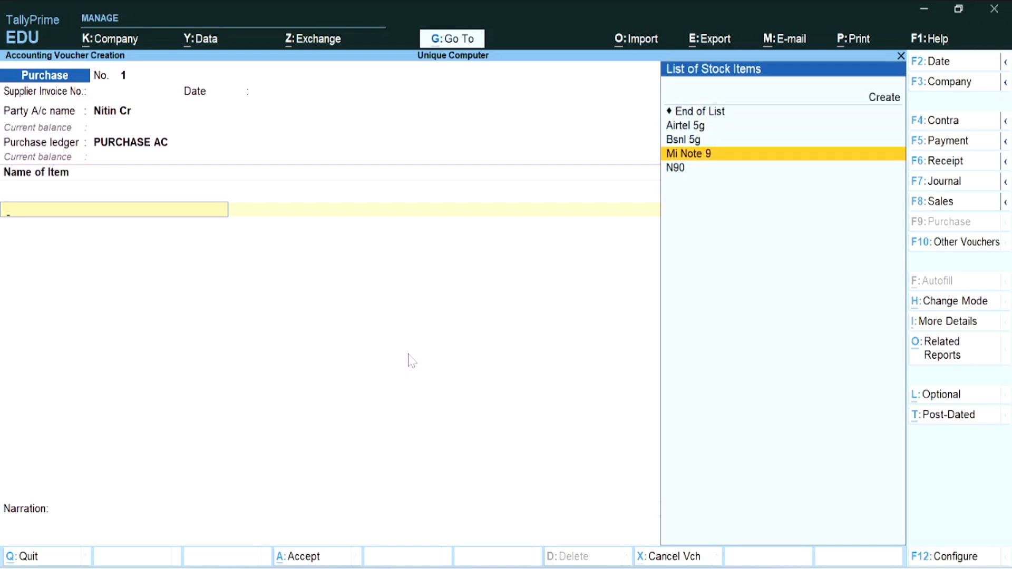
{"action": "key", "text": "Up"}
{"action": "key", "text": "Up"}
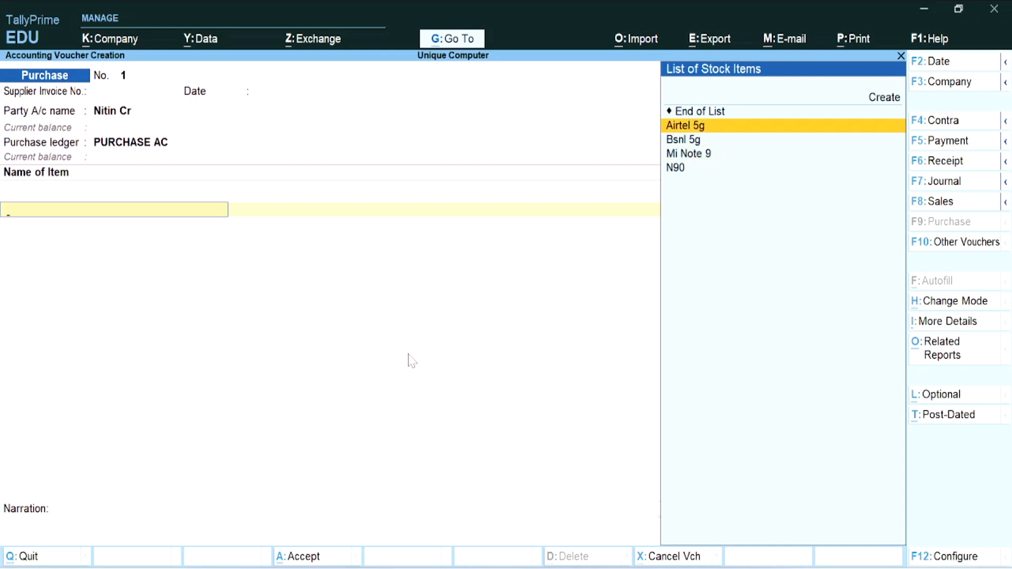
{"action": "key", "text": "Down"}
{"action": "key", "text": "Return"}
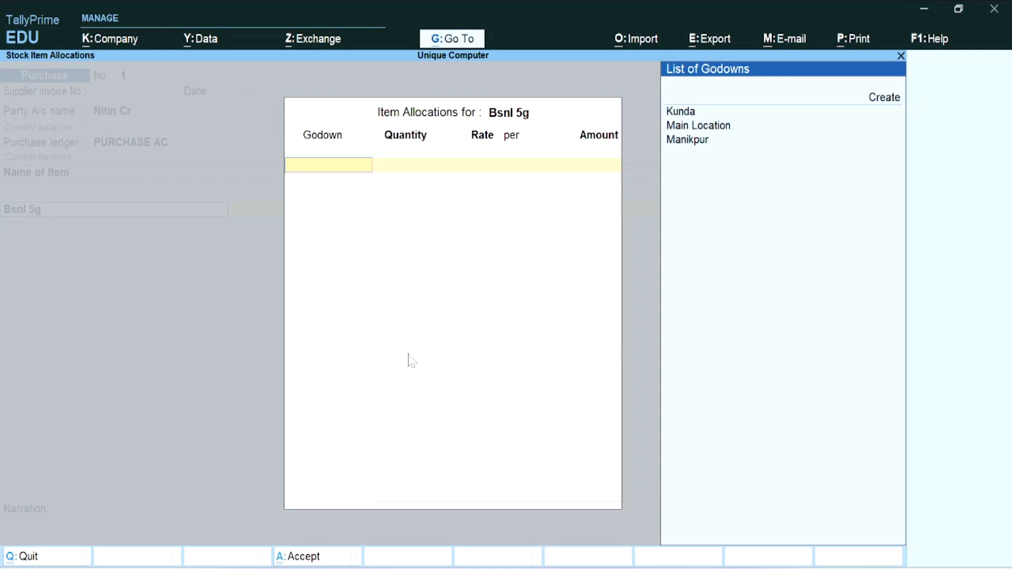
Step: Allocate 10 pieces of Bsnl 5g to the Kunda godown at a rate of 50 per piece
{"action": "key", "text": "Down"}
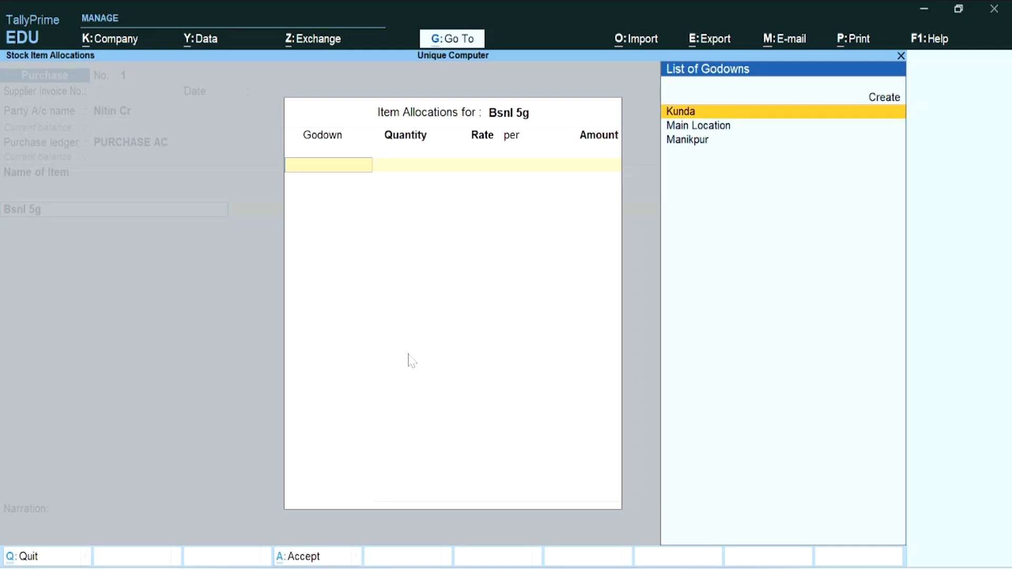
{"action": "key", "text": "Return"}
{"action": "type", "text": "10"}
{"action": "key", "text": "Return"}
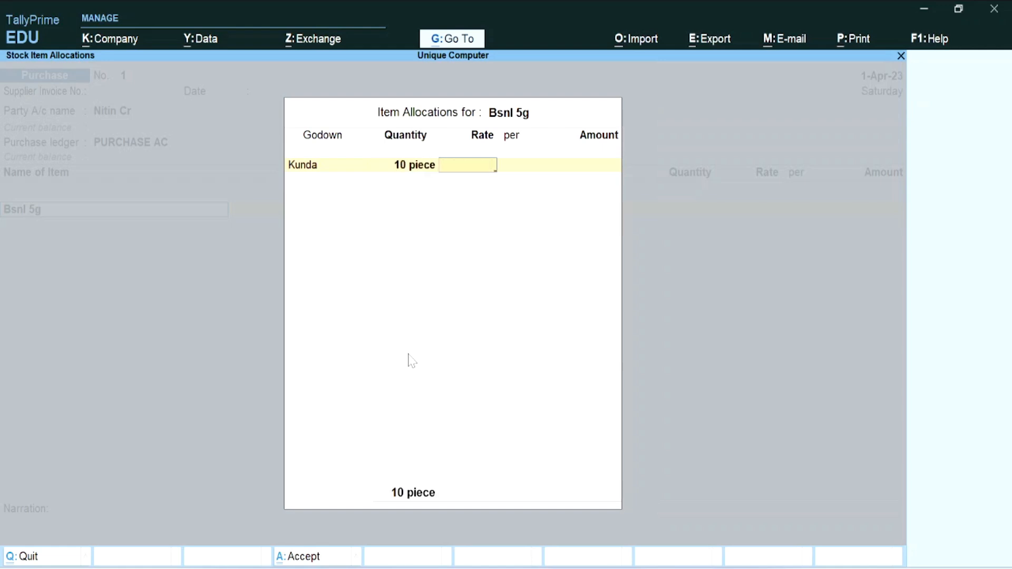
{"action": "type", "text": "500"}
{"action": "key", "text": "BackSpace"}
{"action": "key", "text": "Return"}
{"action": "key", "text": "Return"}
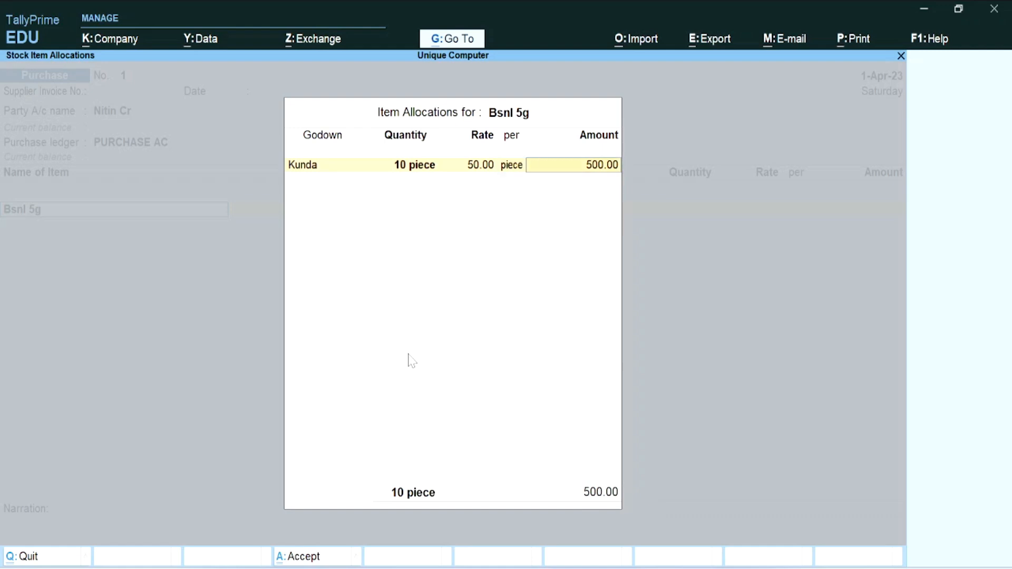
Step: Finish the item allocation, end the item list, leave the narration blank, and save the purchase voucher
{"action": "key", "text": "Return"}
{"action": "key", "text": "Return"}
{"action": "key", "text": "Return"}
{"action": "key", "text": "Return"}
{"action": "key", "text": "Return"}
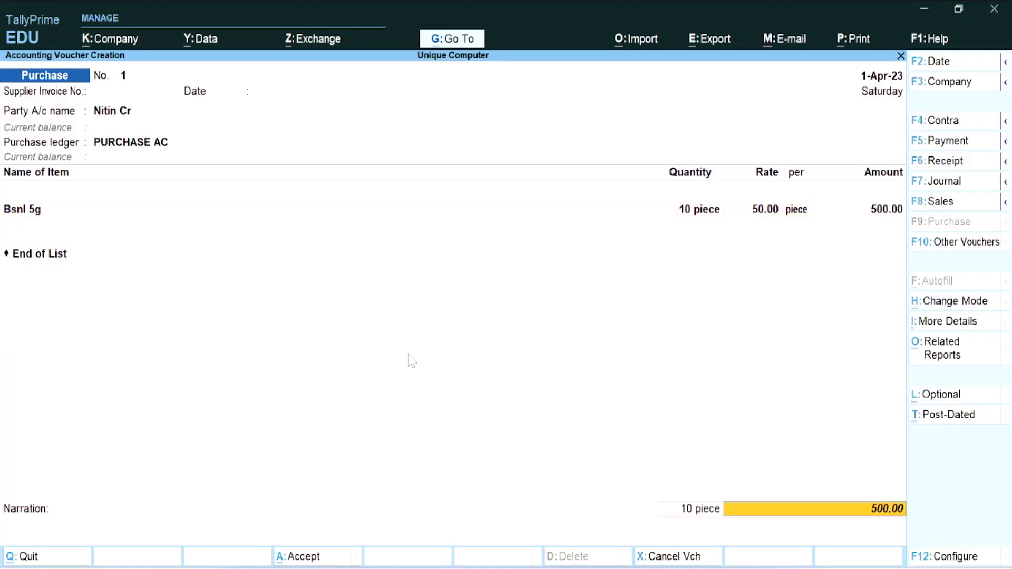
{"action": "key", "text": "Return"}
{"action": "key", "text": "Return"}
{"action": "key", "text": "Return"}
{"action": "key", "text": "Return"}
{"action": "key", "text": "Return"}
{"action": "key", "text": "Return"}
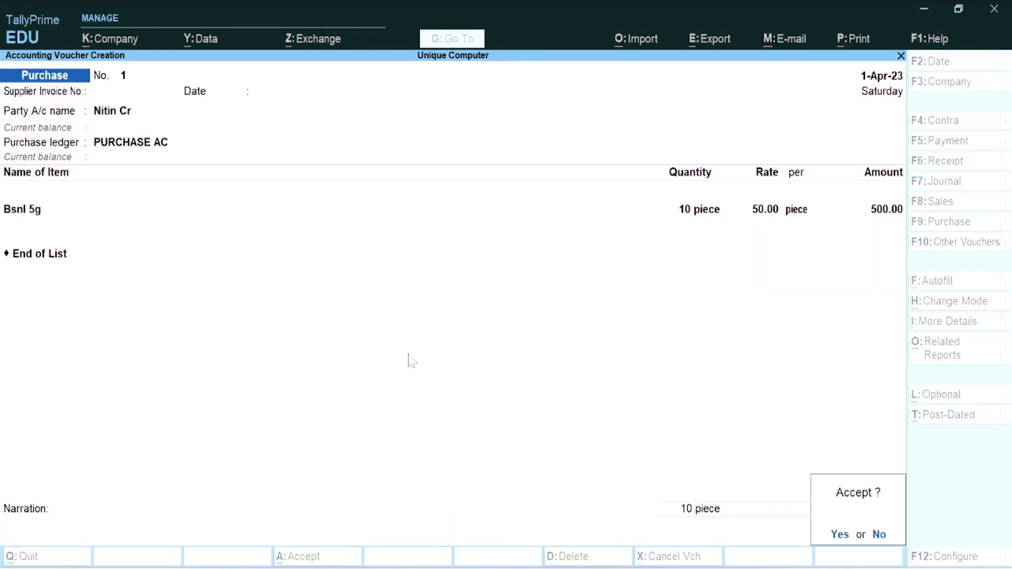
{"action": "key", "text": "Return"}
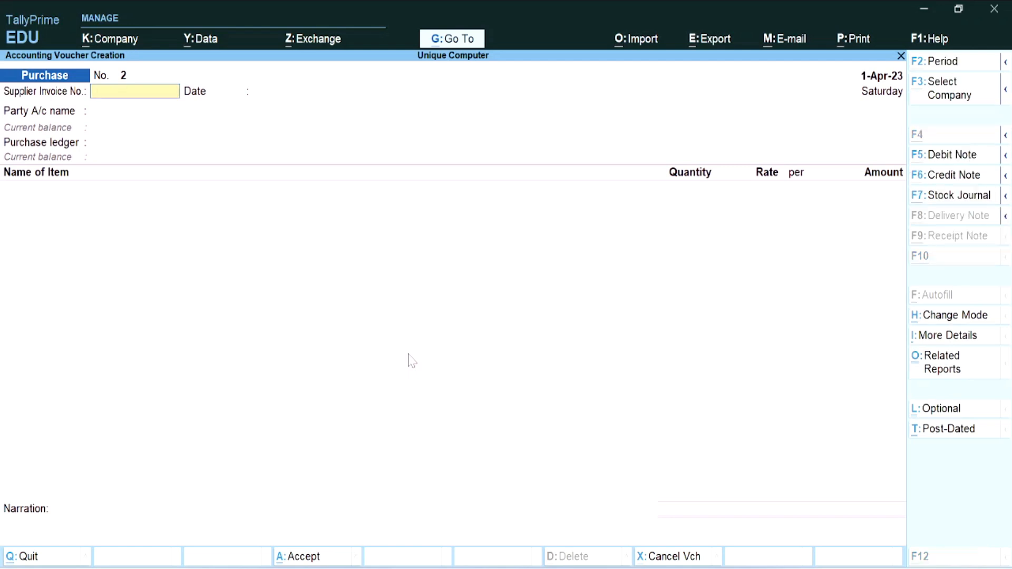
Step: Start a Stock Transfer voucher using the Transfer voucher class
{"action": "key", "text": "XF86KbdBrightnessUp"}
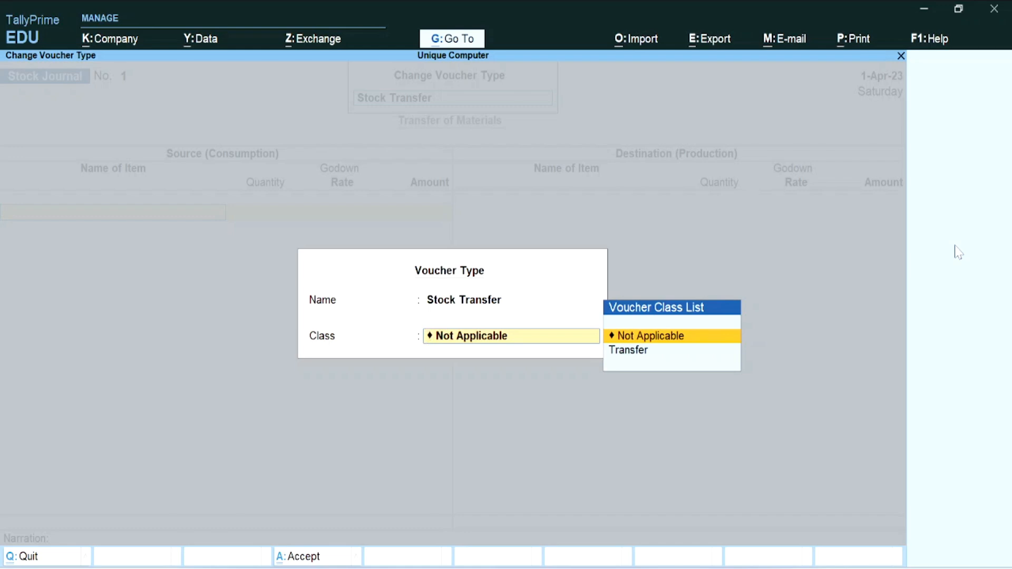
{"action": "key", "text": "Down"}
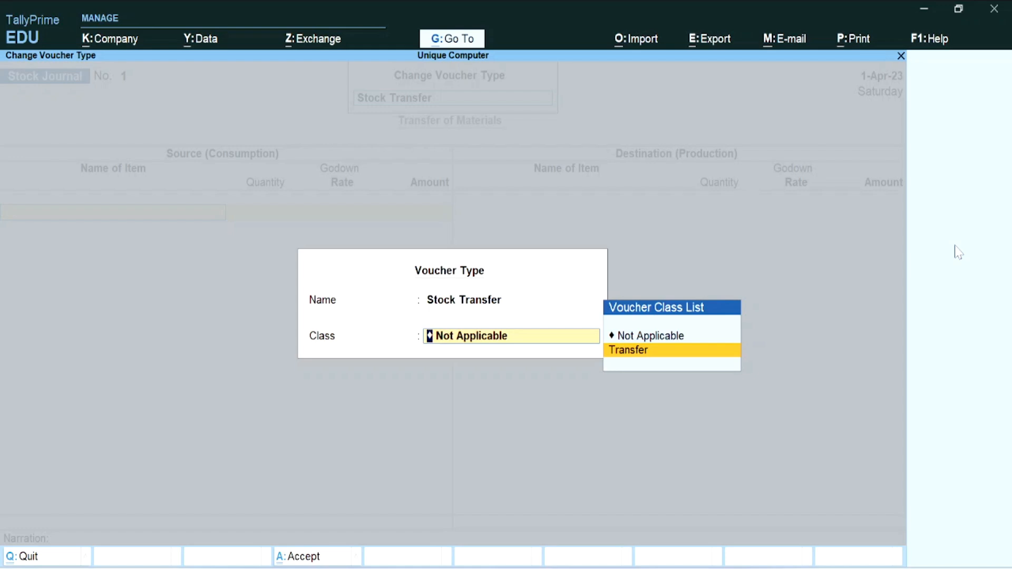
{"action": "key", "text": "Return"}
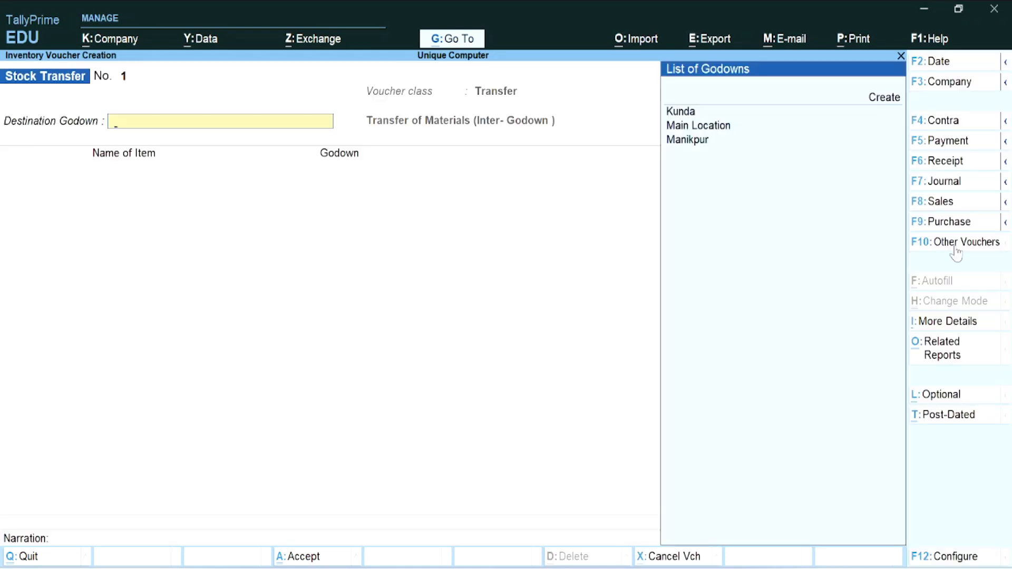
Step: Set Manikpur as the destination godown of the stock transfer
{"action": "key", "text": "Down"}
{"action": "key", "text": "Down"}
{"action": "key", "text": "Down"}
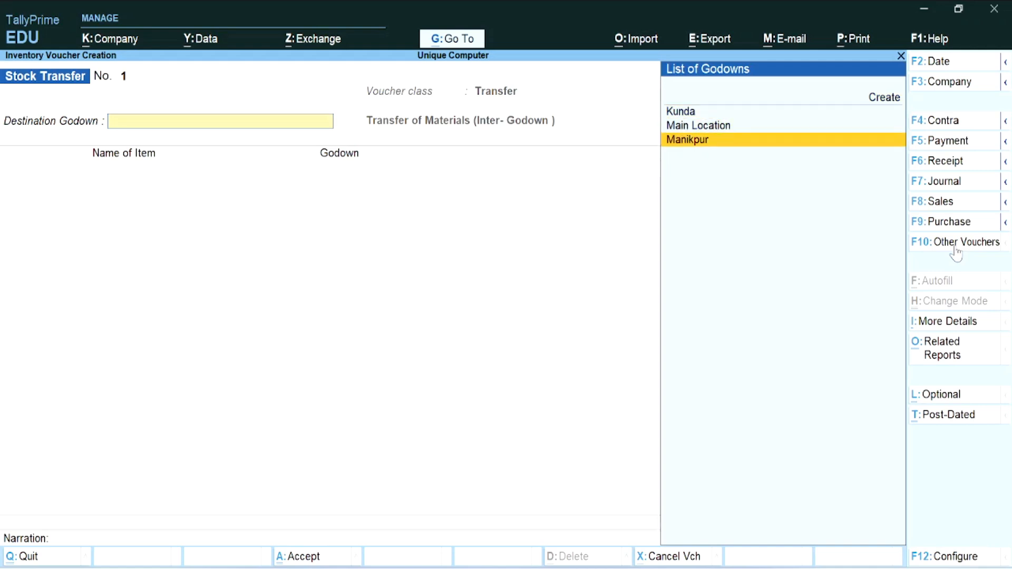
{"action": "key", "text": "Up"}
{"action": "key", "text": "Up"}
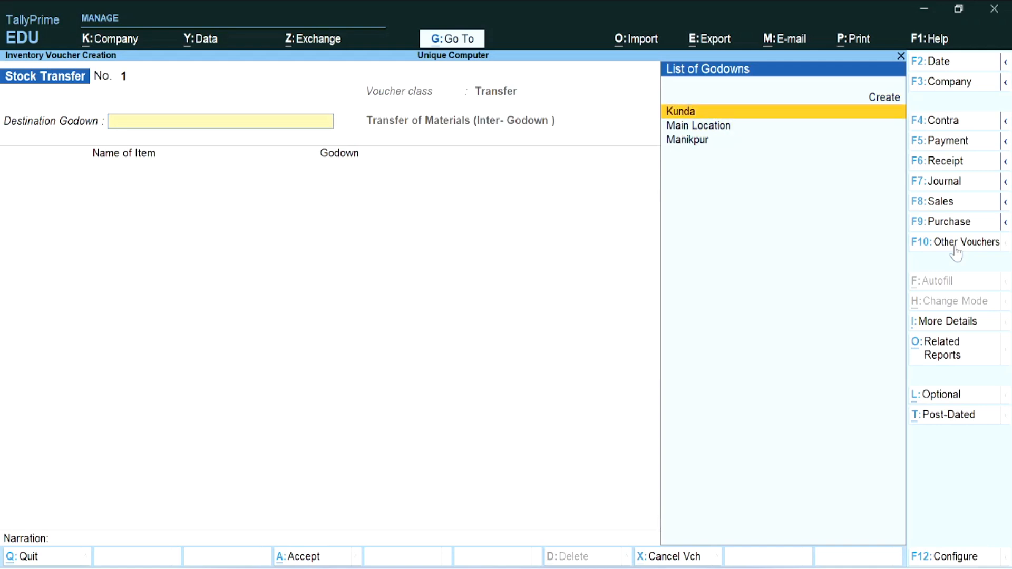
{"action": "key", "text": "Down"}
{"action": "key", "text": "Down"}
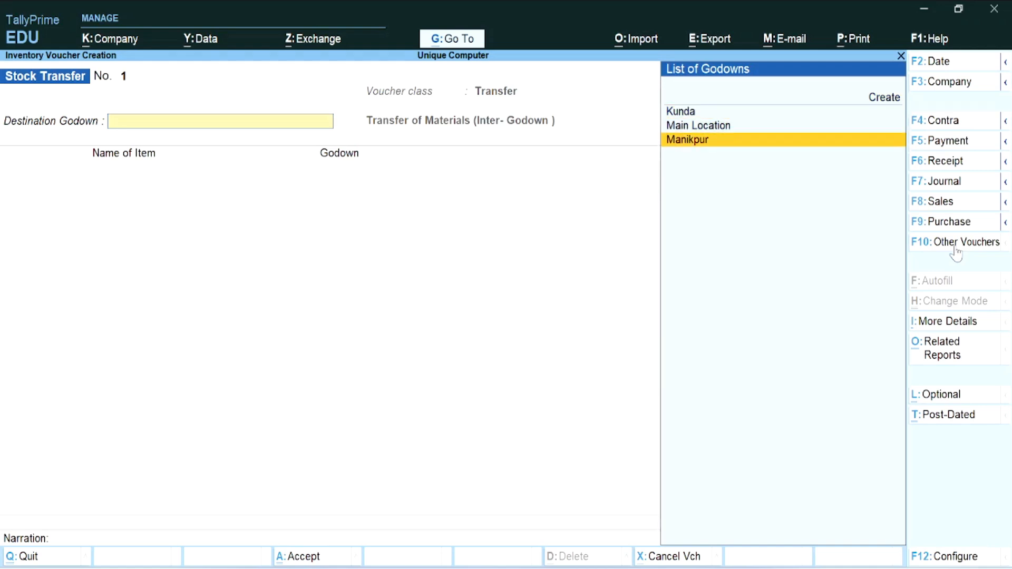
{"action": "key", "text": "Return"}
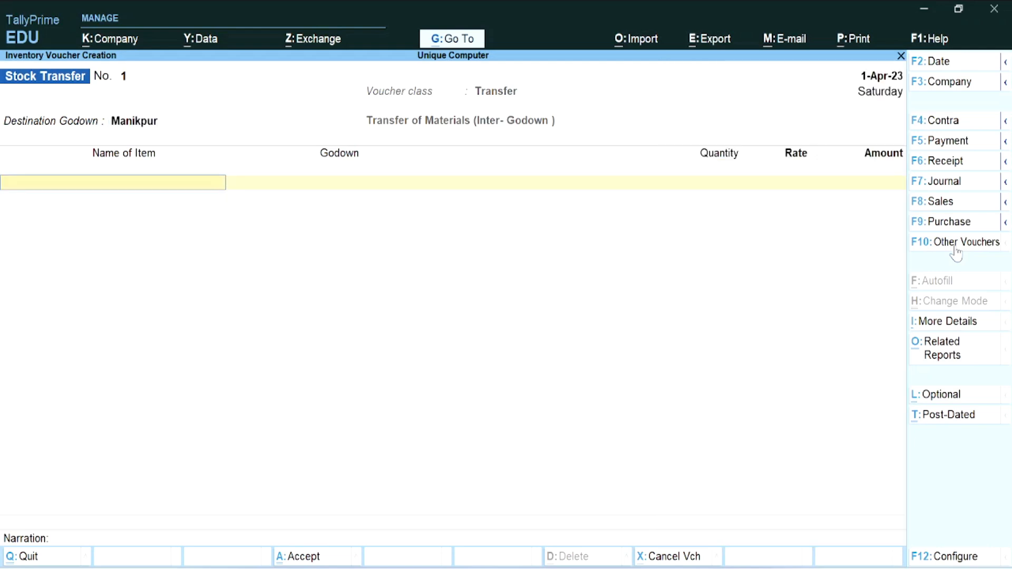
Step: Select Bsnl 5g as the stock item in the transfer voucher
{"action": "key", "text": "Down"}
{"action": "key", "text": "Down"}
{"action": "key", "text": "Down"}
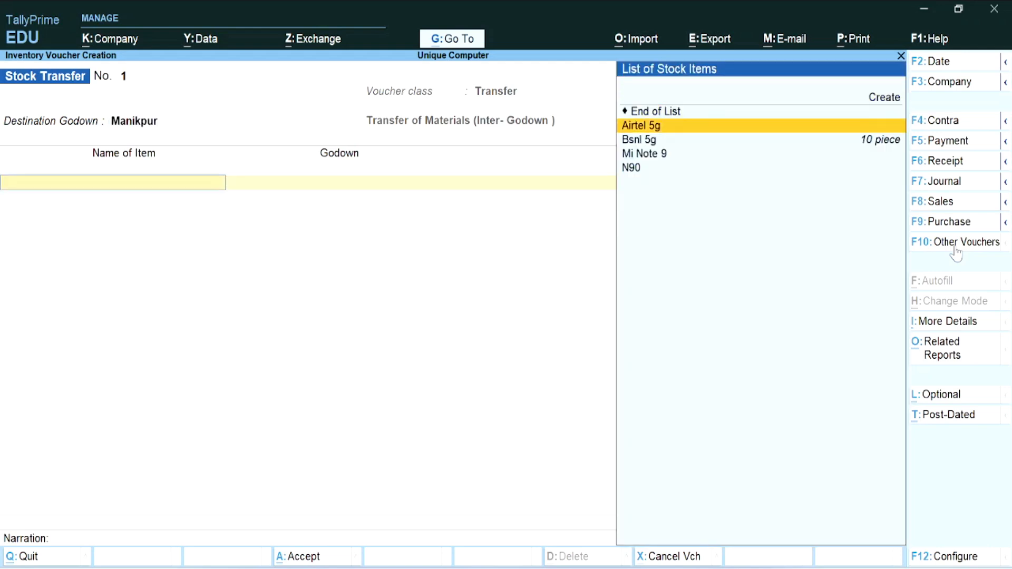
{"action": "key", "text": "Down"}
{"action": "key", "text": "Down"}
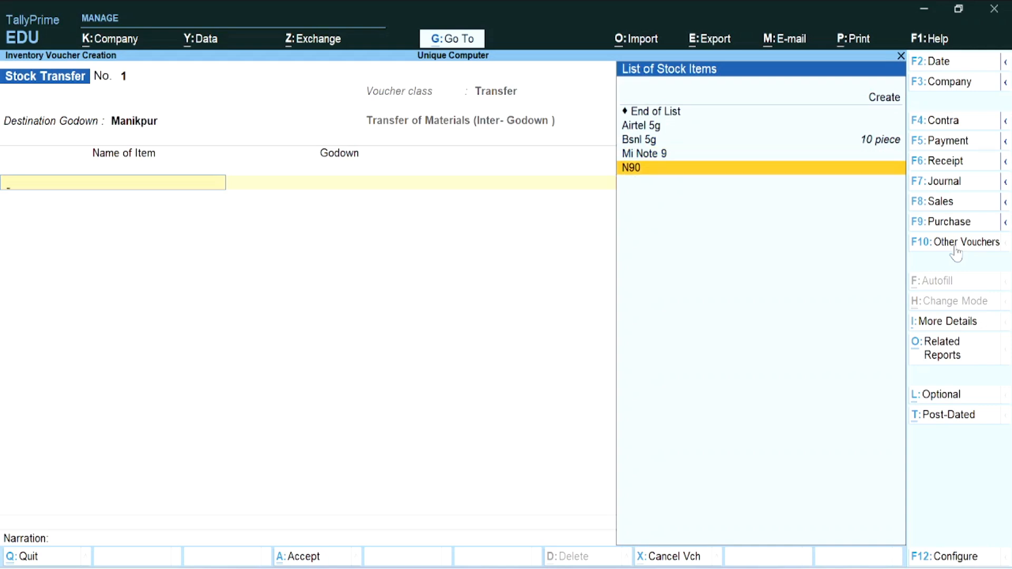
{"action": "key", "text": "Up"}
{"action": "key", "text": "Up"}
{"action": "key", "text": "Up"}
{"action": "key", "text": "Up"}
{"action": "key", "text": "Down"}
{"action": "key", "text": "Down"}
{"action": "key", "text": "Down"}
{"action": "key", "text": "Down"}
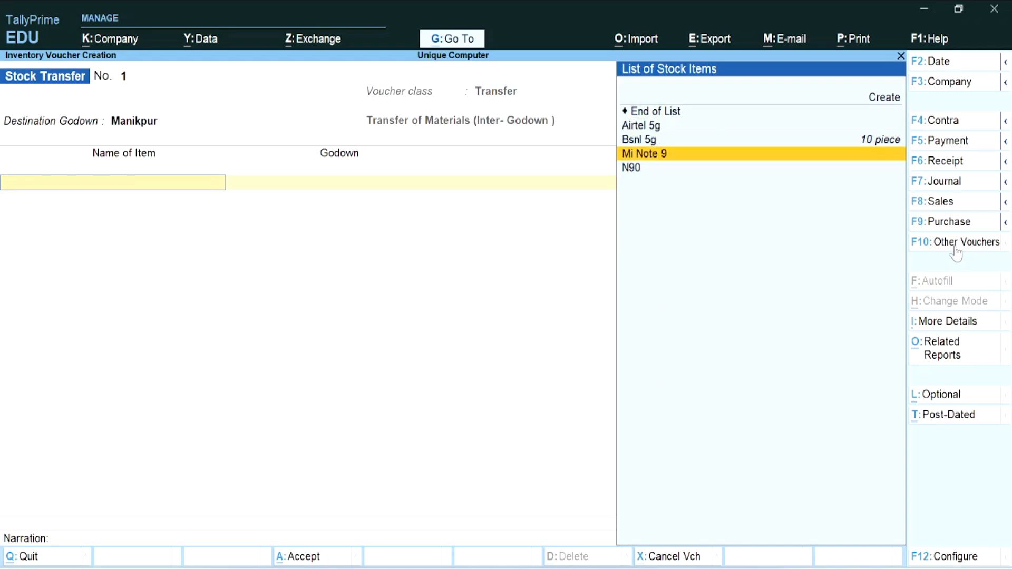
{"action": "key", "text": "Up"}
{"action": "key", "text": "Up"}
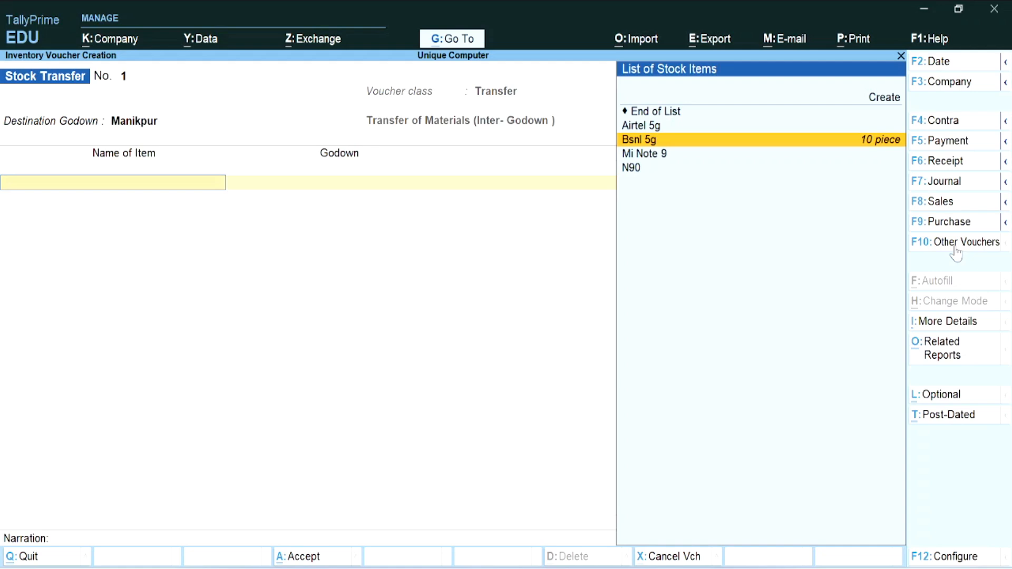
{"action": "key", "text": "Return"}
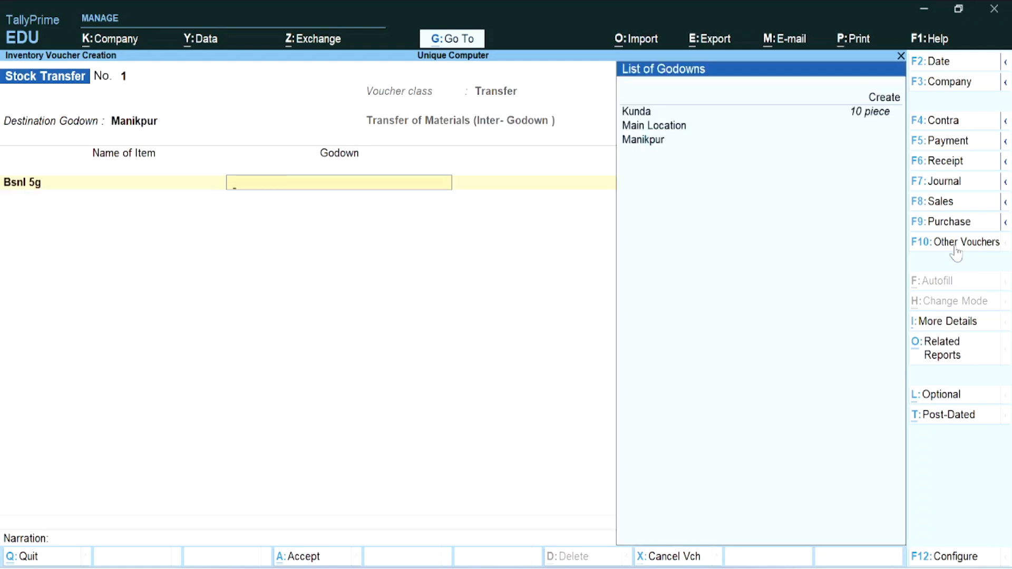
Step: Transfer 5 pieces of Bsnl 5g out of the Kunda godown, leave the narration blank, and save the voucher
{"action": "key", "text": "Down"}
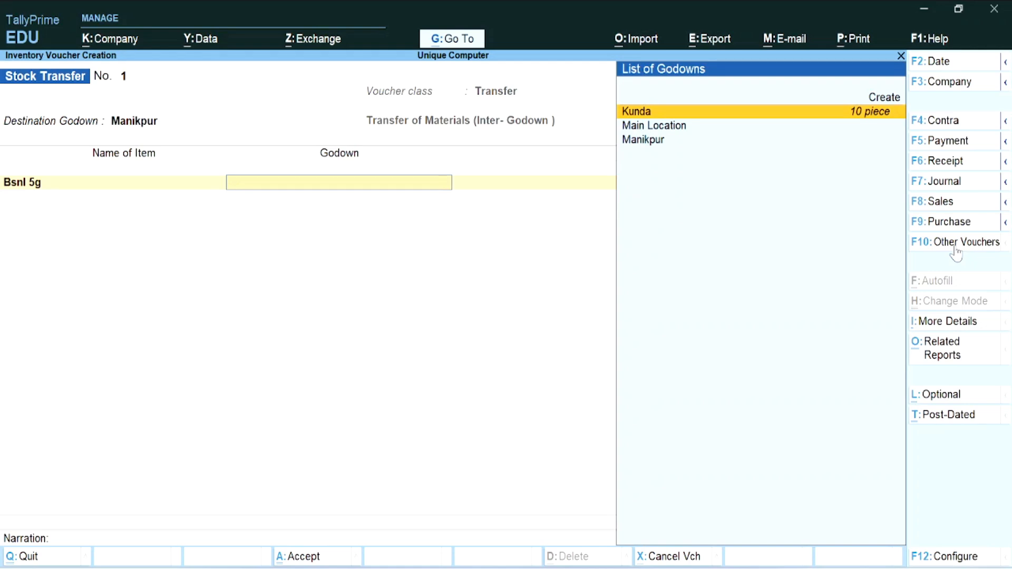
{"action": "key", "text": "Return"}
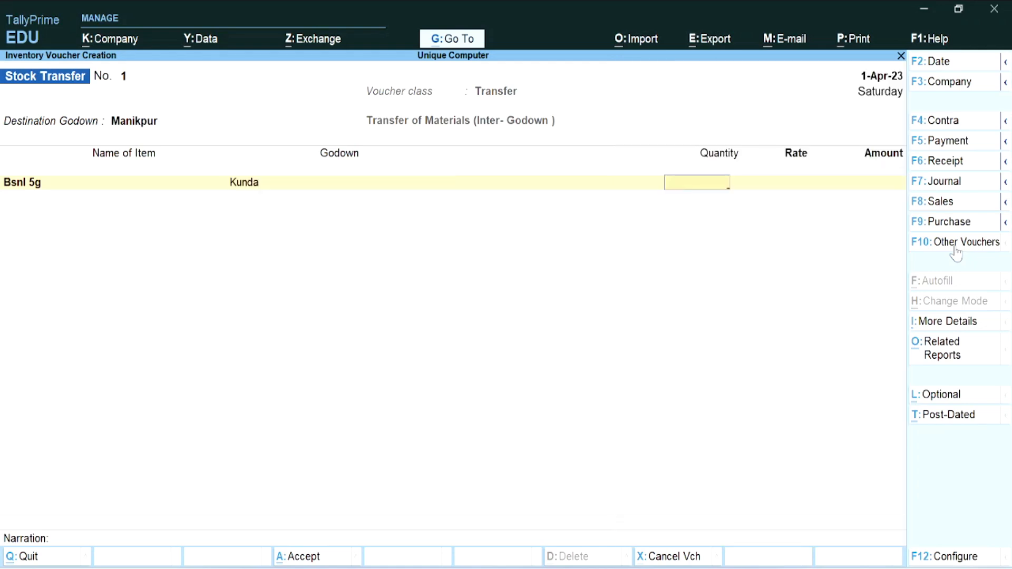
{"action": "type", "text": "5"}
{"action": "key", "text": "Return"}
{"action": "key", "text": "Return"}
{"action": "key", "text": "Return"}
{"action": "key", "text": "Return"}
{"action": "key", "text": "Return"}
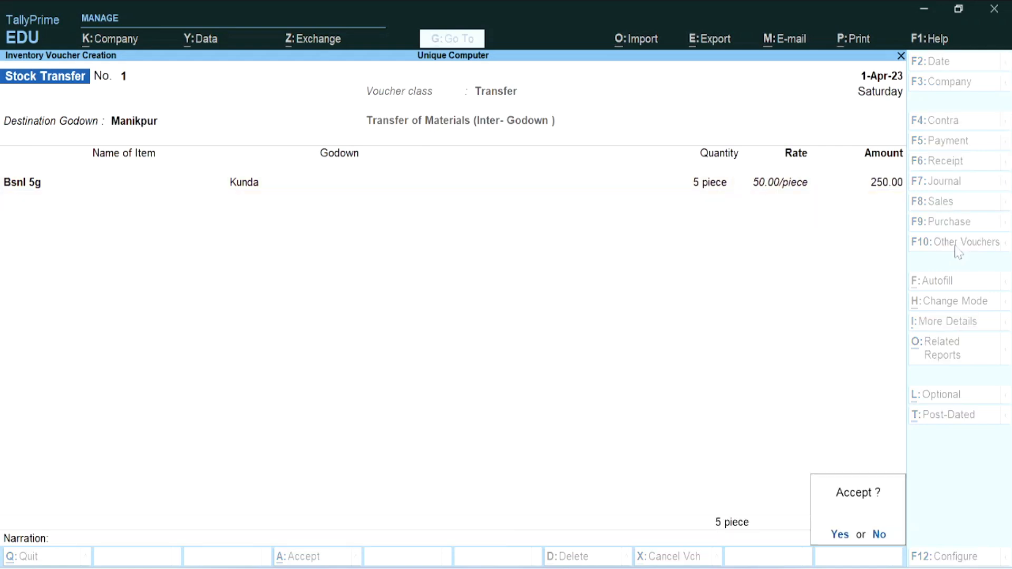
{"action": "key", "text": "Return"}
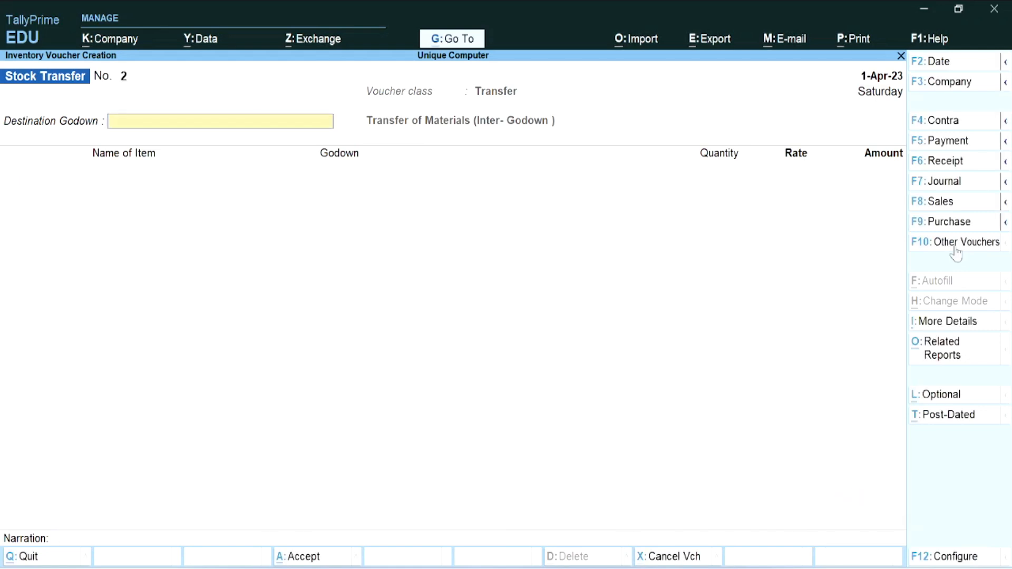
Step: Leave voucher entry and return to the Gateway of Tally
{"action": "key", "text": "Escape"}
{"action": "key", "text": "Return"}
{"action": "key", "text": "Escape"}
{"action": "key", "text": "Escape"}
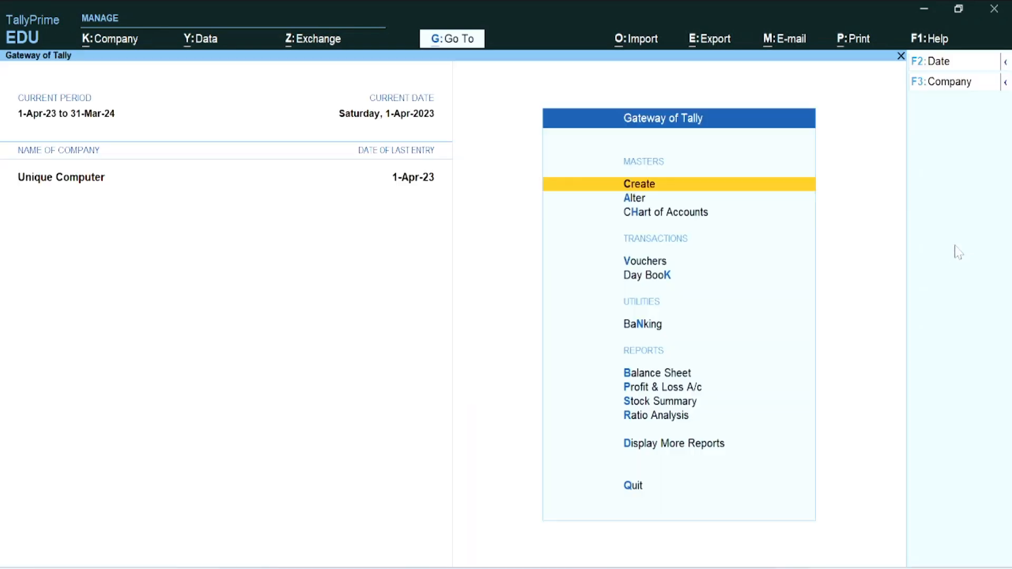
Step: Open the Stock Query for Bsnl 5g from the Statements of Inventory
{"action": "key", "text": "d"}
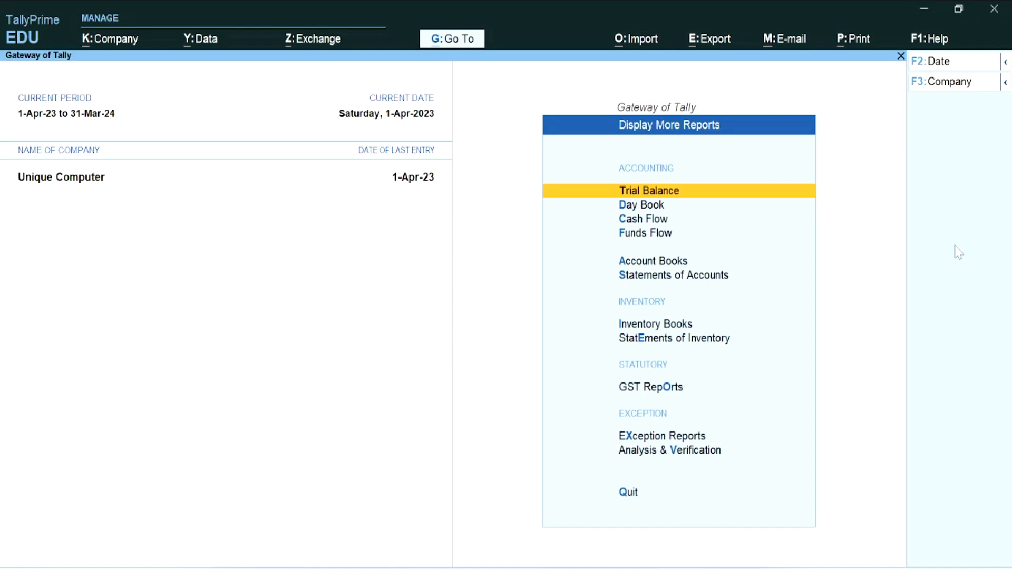
{"action": "key", "text": "Down"}
{"action": "key", "text": "Down"}
{"action": "key", "text": "Down"}
{"action": "key", "text": "Down"}
{"action": "key", "text": "Down"}
{"action": "key", "text": "Down"}
{"action": "key", "text": "Down"}
{"action": "key", "text": "Down"}
{"action": "key", "text": "Up"}
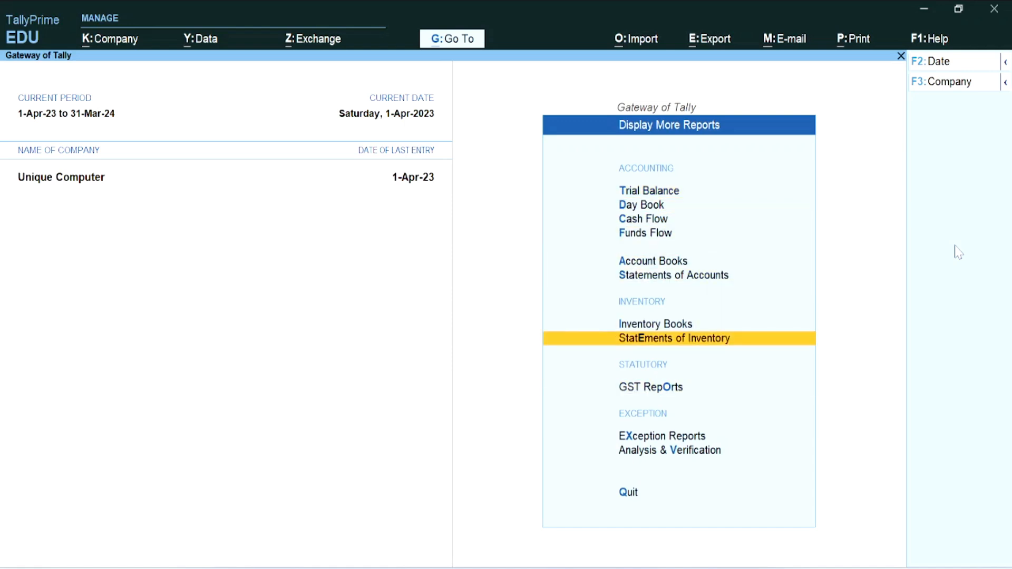
{"action": "key", "text": "Return"}
{"action": "key", "text": "Return"}
{"action": "key", "text": "Down"}
{"action": "key", "text": "Return"}
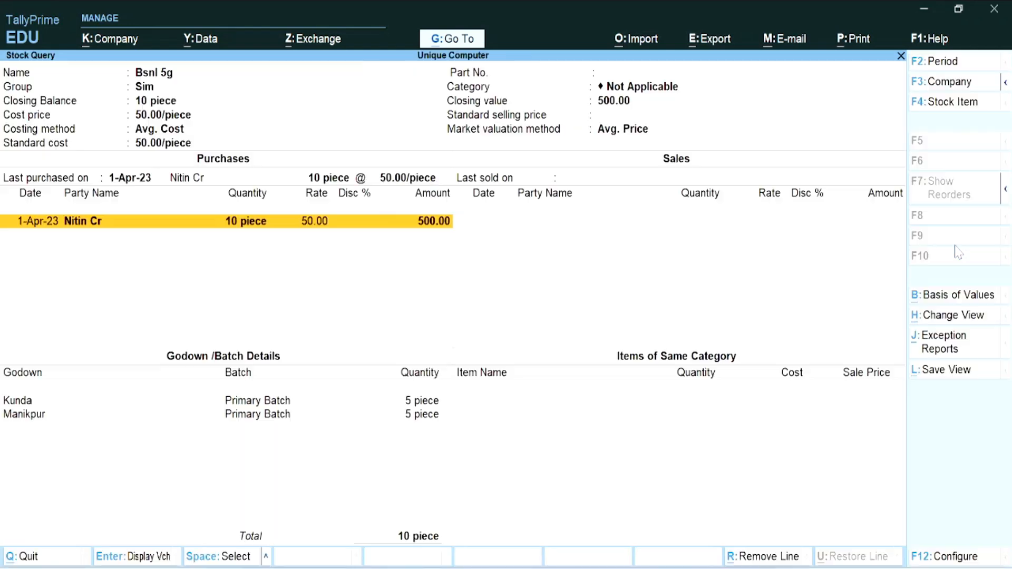
Step: Examine the purchase entry and the Kunda and Manikpur godown quantities of Bsnl 5g, and close the reports
{"action": "key", "text": "Down"}
{"action": "key", "text": "Down"}
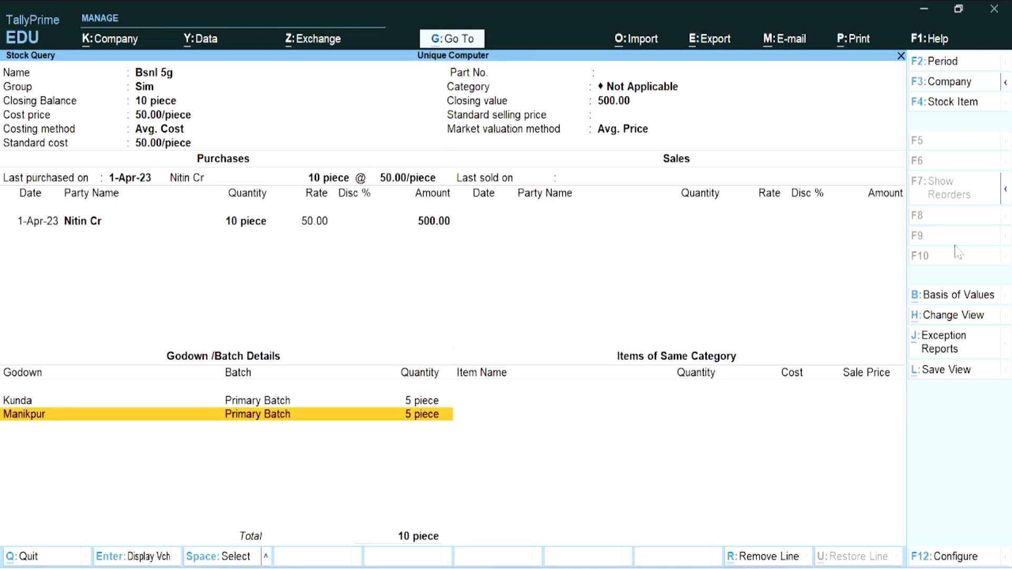
{"action": "key", "text": "Up"}
{"action": "key", "text": "Down"}
{"action": "key", "text": "Up"}
{"action": "key", "text": "Up"}
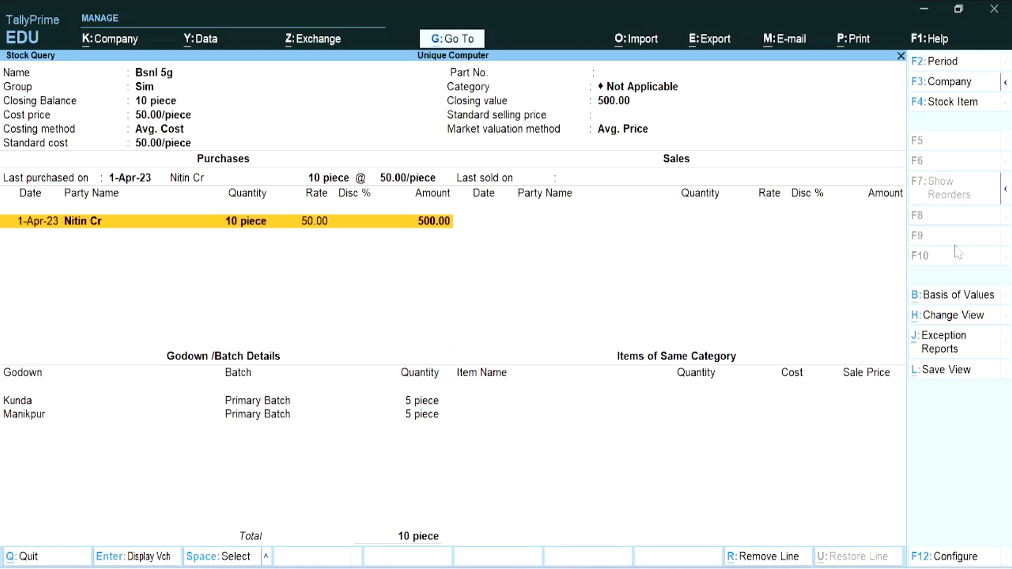
{"action": "key", "text": "Down"}
{"action": "key", "text": "Down"}
{"action": "key", "text": "Up"}
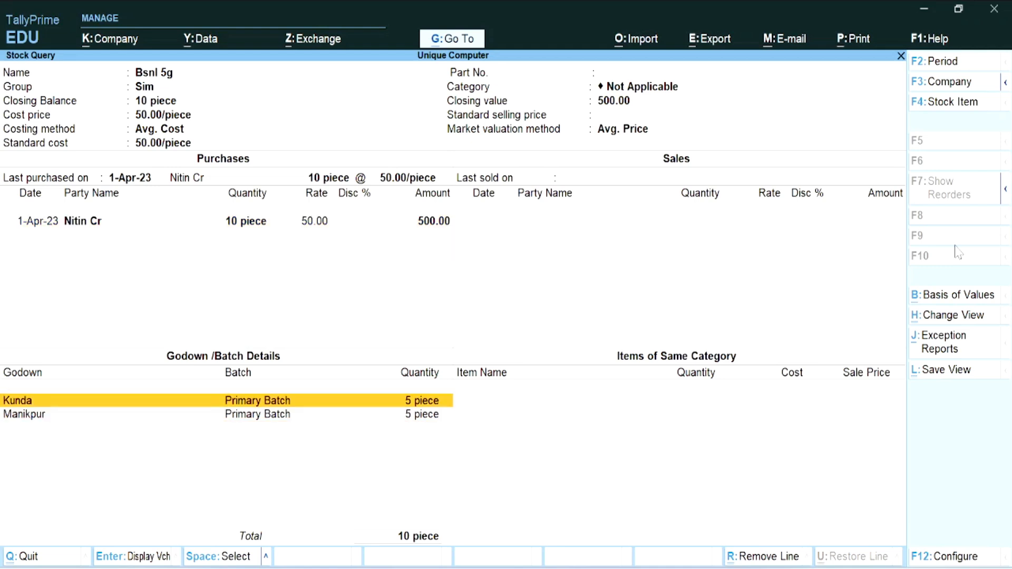
{"action": "key", "text": "Down"}
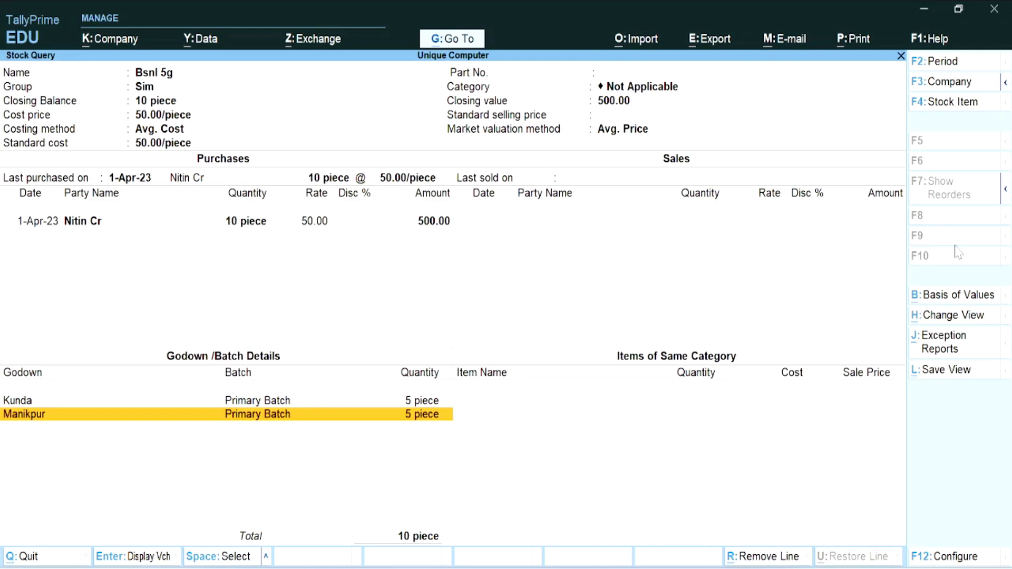
{"action": "key", "text": "Escape"}
{"action": "key", "text": "Escape"}
{"action": "key", "text": "Escape"}
{"action": "key", "text": "Escape"}
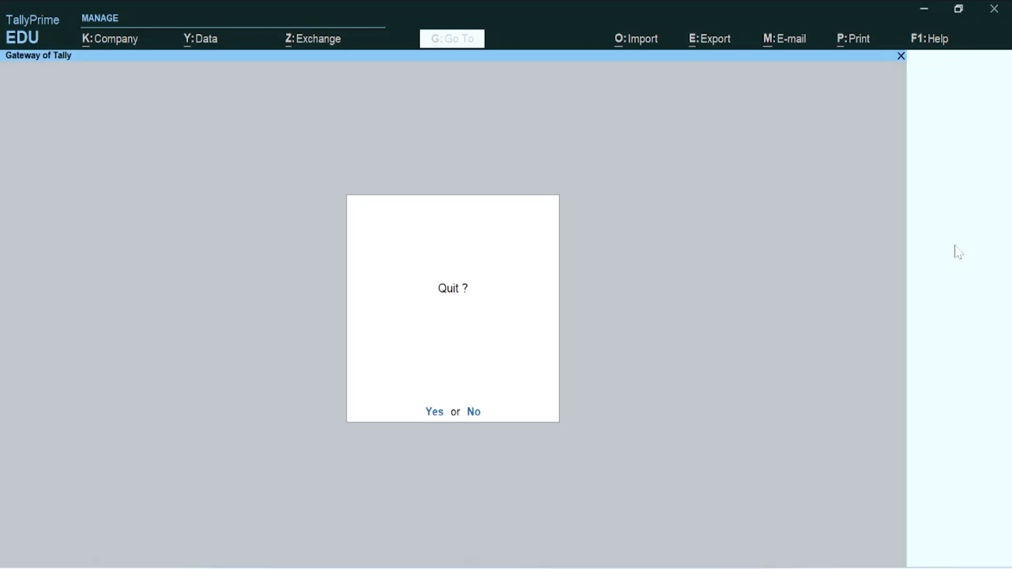
{"action": "key", "text": "Escape"}
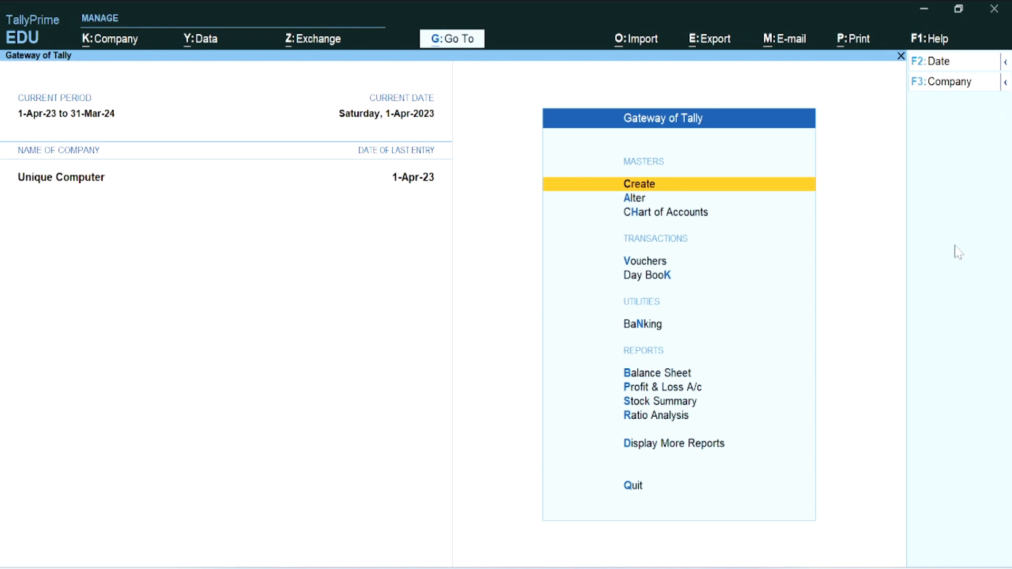
Step: Start a Sales voucher and select the customer's debtor ledger as the party account
{"action": "key", "text": "b"}
{"action": "key", "text": "Escape"}
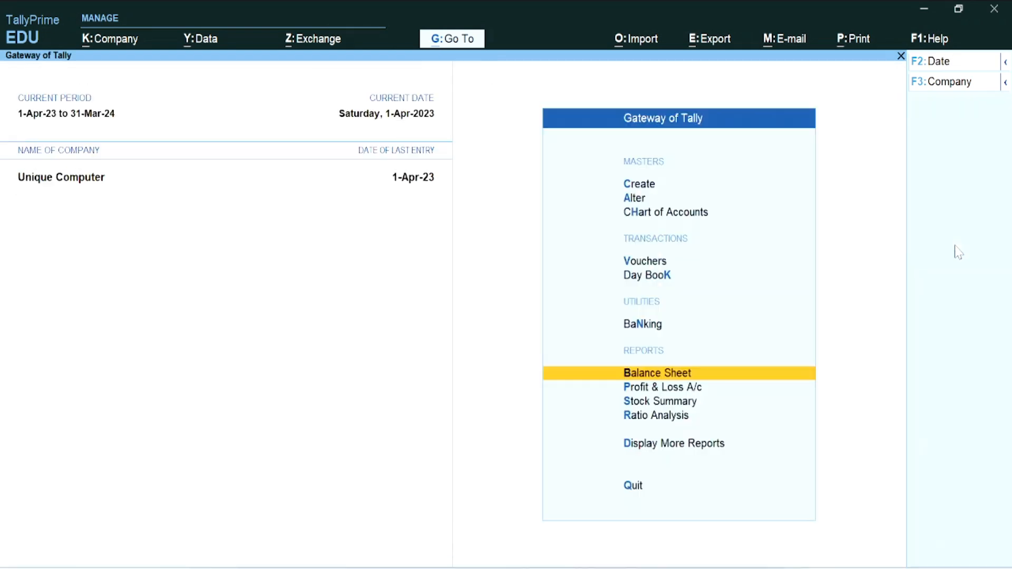
{"action": "key", "text": "v"}
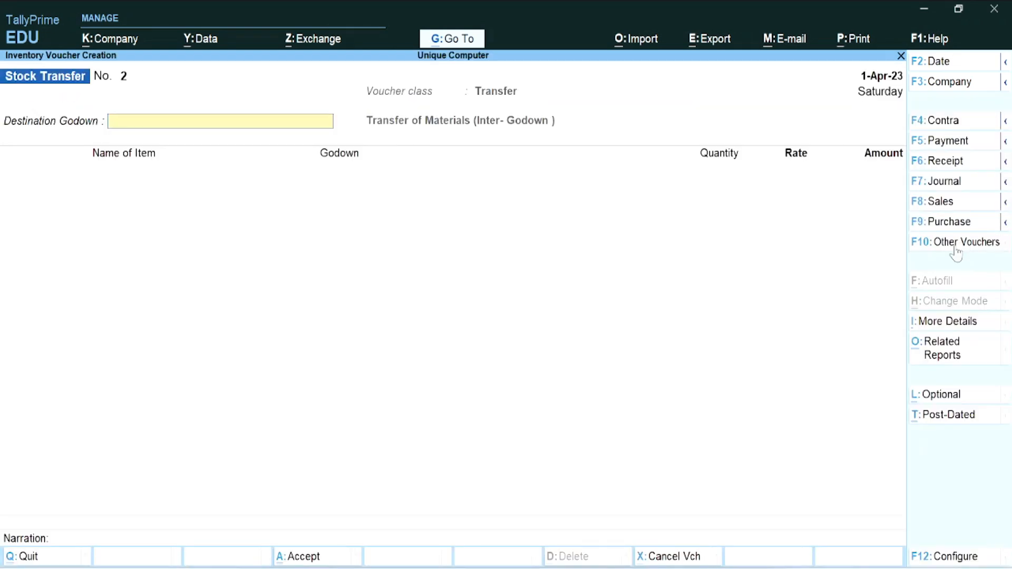
{"action": "key", "text": "F8"}
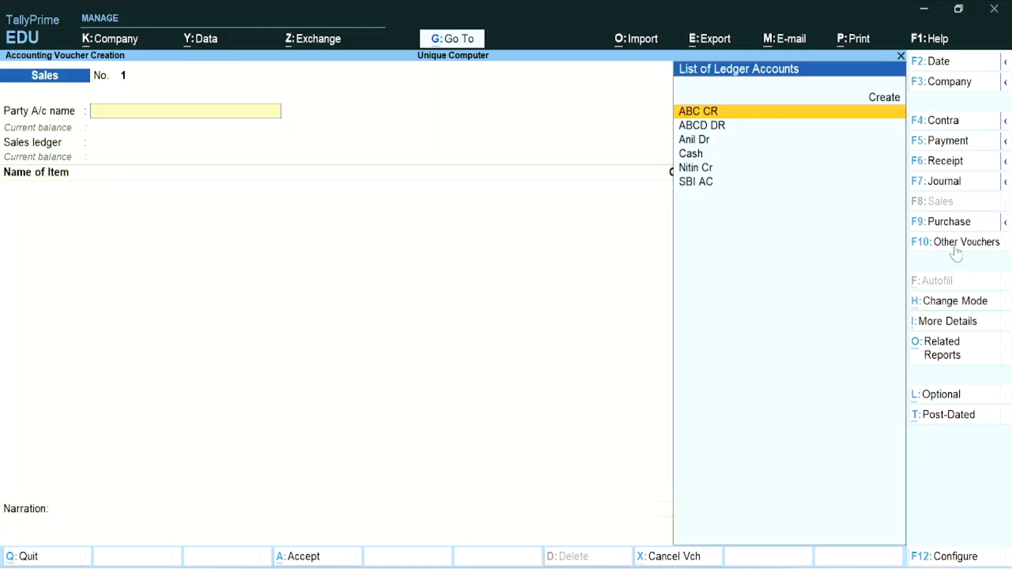
{"action": "key", "text": "Down"}
{"action": "key", "text": "Down"}
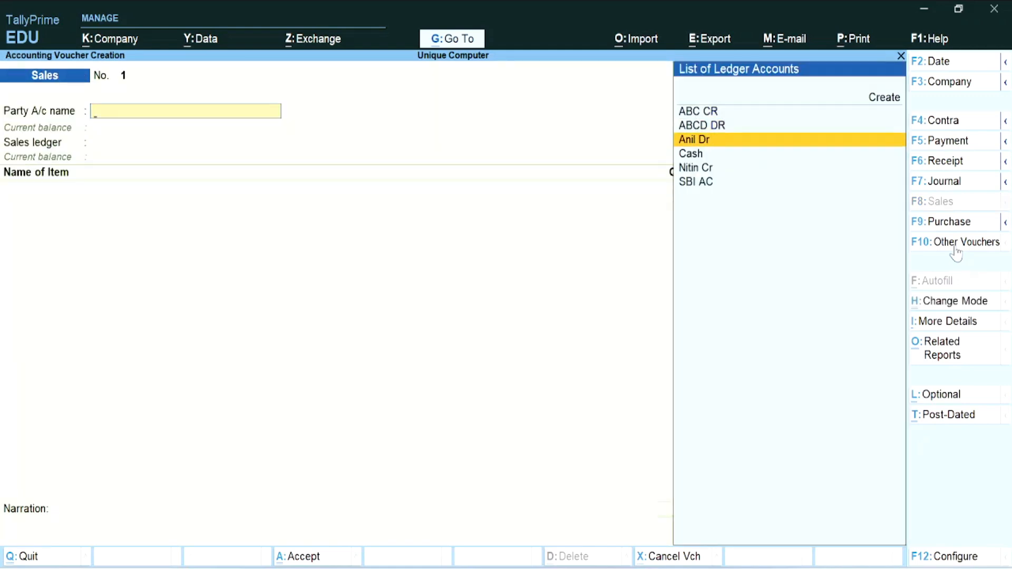
{"action": "key", "text": "Return"}
Step: Leave all dispatch details of the sales voucher blank and continue to the party details
{"action": "key", "text": "Return"}
{"action": "key", "text": "Return"}
{"action": "key", "text": "Return"}
{"action": "key", "text": "Return"}
{"action": "key", "text": "Return"}
{"action": "key", "text": "Return"}
{"action": "key", "text": "Return"}
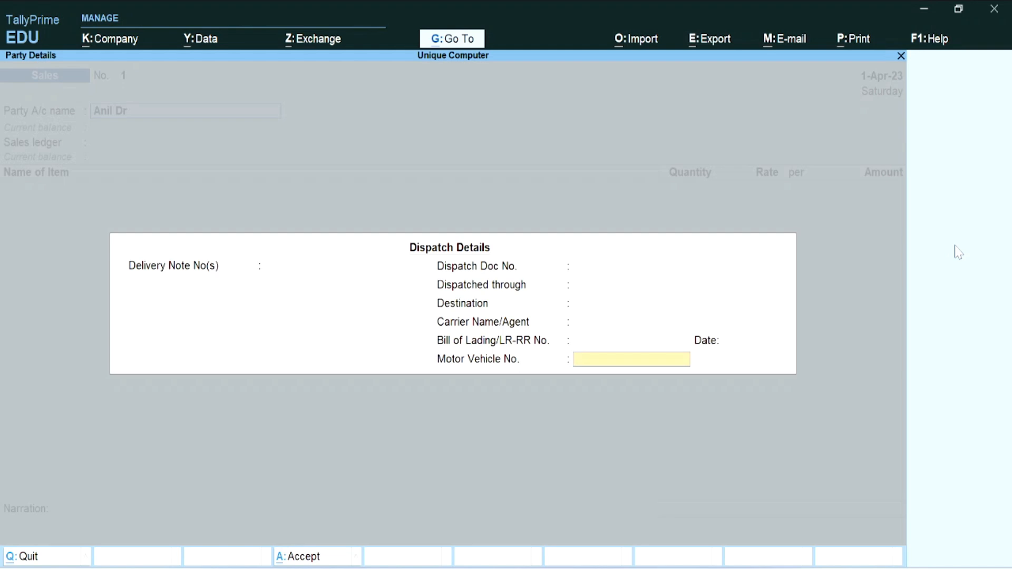
{"action": "key", "text": "Return"}
Step: Accept the customer's party details with Uttar Pradesh as the state, and use SALE AC as the sales ledger
{"action": "key", "text": "Return"}
{"action": "key", "text": "Return"}
{"action": "key", "text": "Return"}
{"action": "key", "text": "Return"}
{"action": "key", "text": "Return"}
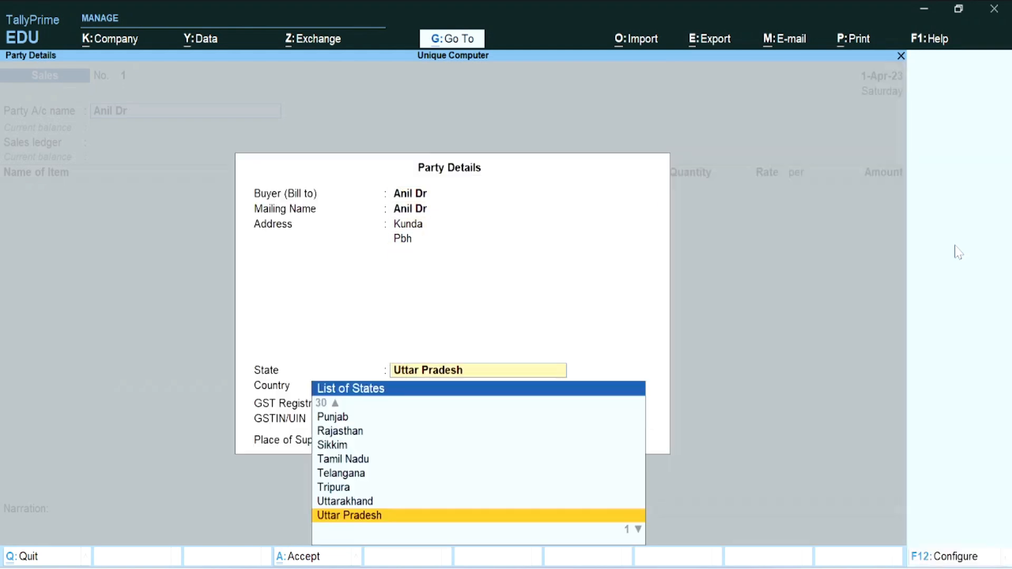
{"action": "key", "text": "Return"}
{"action": "key", "text": "Return"}
{"action": "key", "text": "Return"}
{"action": "key", "text": "Return"}
{"action": "key", "text": "Return"}
{"action": "key", "text": "Return"}
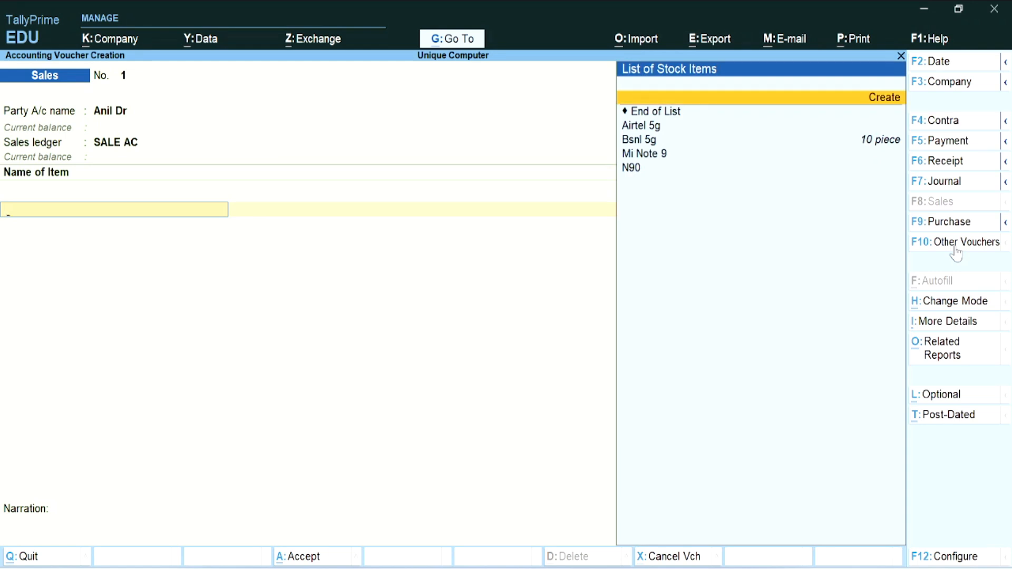
Step: Select Bsnl 5g as the stock item in the sales voucher
{"action": "key", "text": "Down"}
{"action": "key", "text": "Down"}
{"action": "key", "text": "Down"}
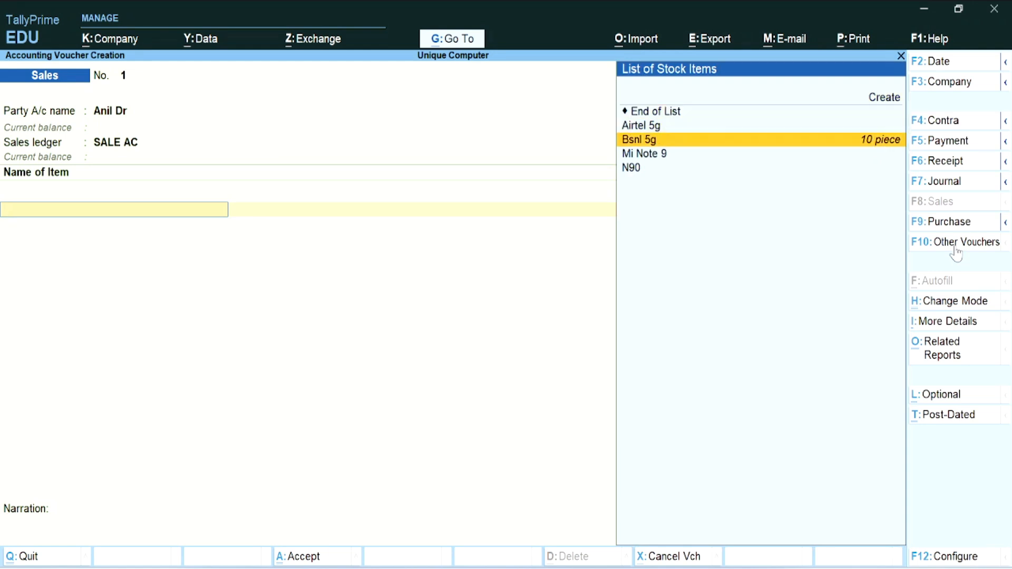
{"action": "key", "text": "Return"}
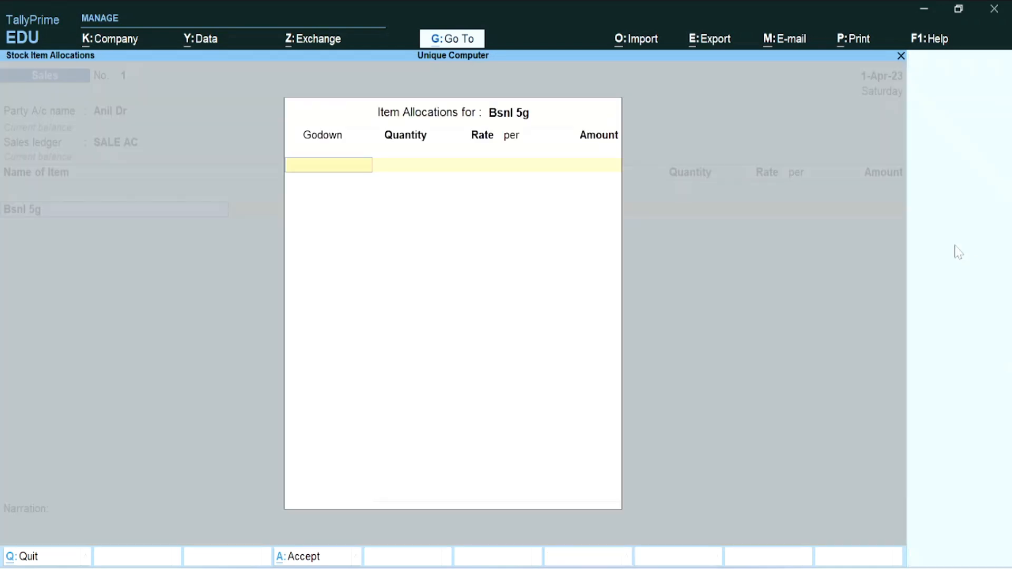
Step: Allocate 3 pieces of Bsnl 5g from the Kunda godown at a rate of 60.00 per piece
{"action": "key", "text": "Down"}
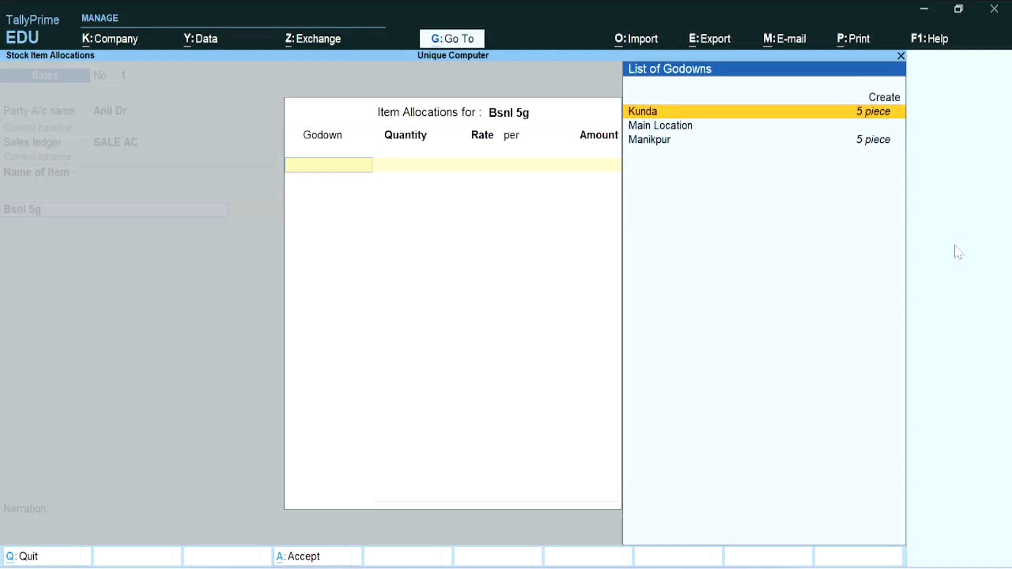
{"action": "key", "text": "Down"}
{"action": "key", "text": "Down"}
{"action": "key", "text": "Up"}
{"action": "key", "text": "Up"}
{"action": "key", "text": "Return"}
{"action": "type", "text": "3"}
{"action": "key", "text": "Return"}
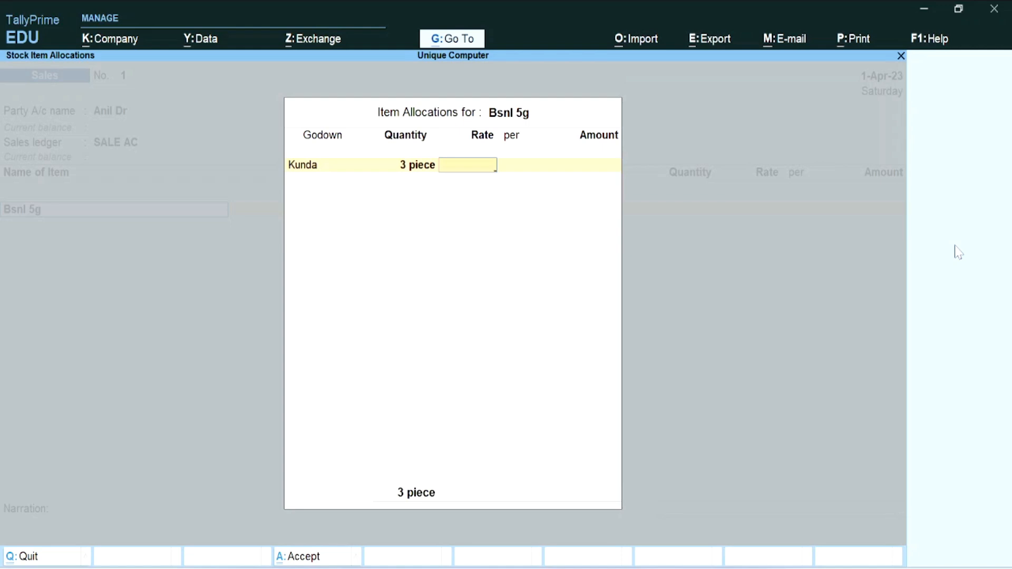
{"action": "type", "text": "60"}
{"action": "key", "text": "Return"}
{"action": "key", "text": "Return"}
{"action": "key", "text": "Return"}
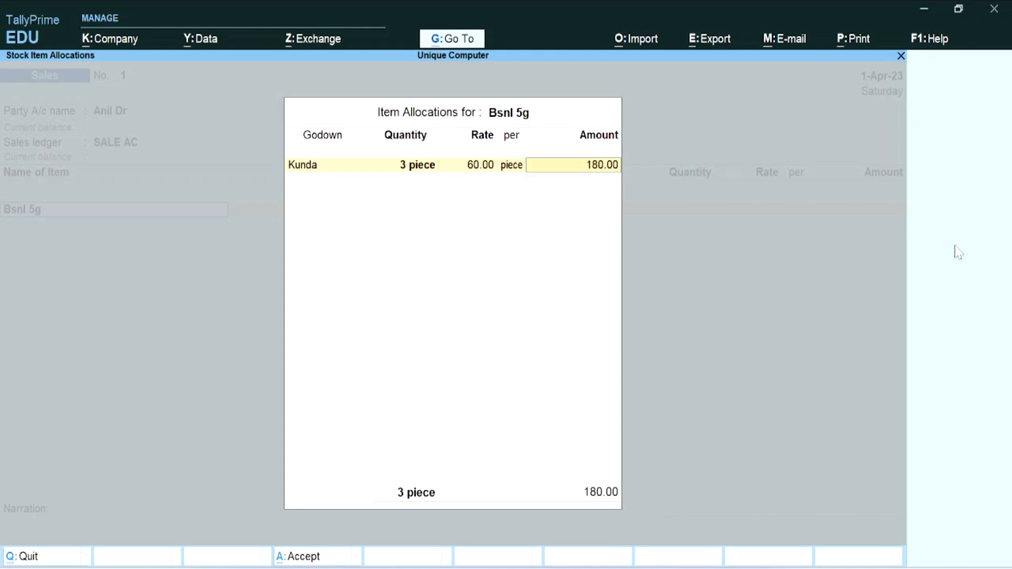
Step: Allocate another 3 pieces of Bsnl 5g from the Manikpur godown at 60.00 per piece and finish the item allocations
{"action": "key", "text": "Down"}
{"action": "key", "text": "Down"}
{"action": "key", "text": "Down"}
{"action": "key", "text": "Return"}
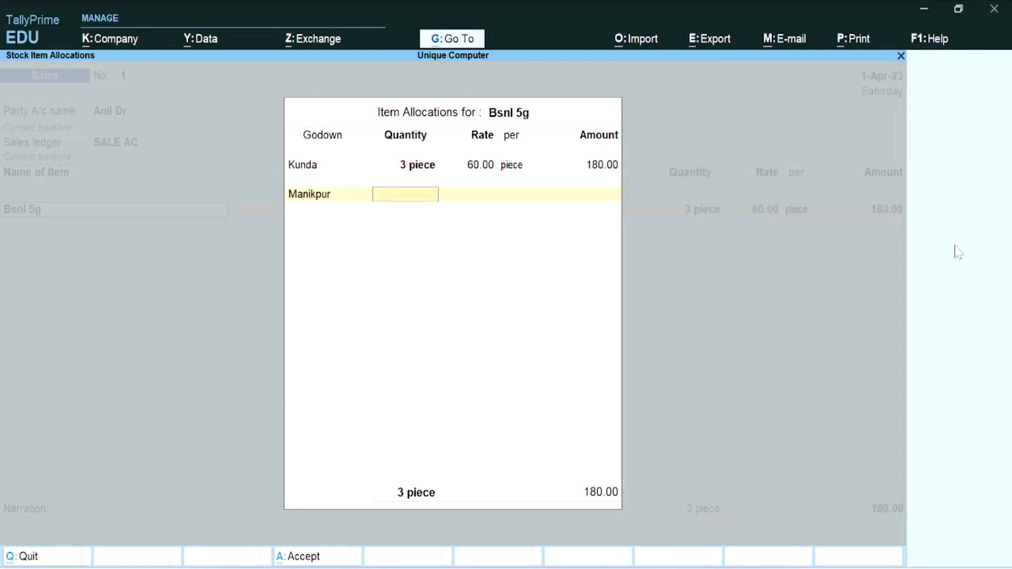
{"action": "type", "text": "3"}
{"action": "key", "text": "Return"}
{"action": "key", "text": "Return"}
{"action": "key", "text": "Return"}
{"action": "key", "text": "Return"}
{"action": "key", "text": "Return"}
{"action": "key", "text": "Return"}
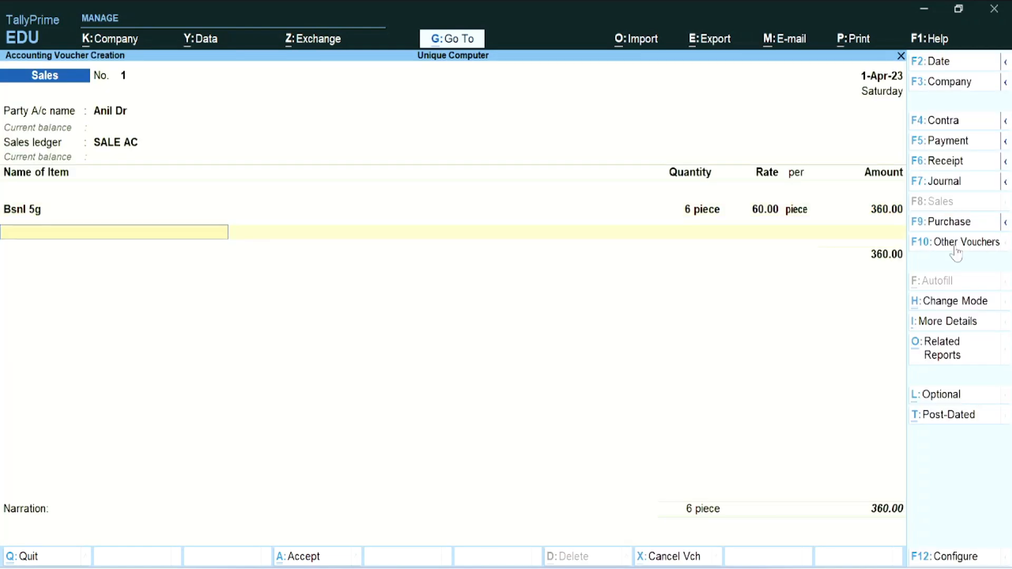
Step: Save the sales voucher without further items or a narration, and return to the Gateway of Tally
{"action": "key", "text": "Return"}
{"action": "key", "text": "Return"}
{"action": "key", "text": "Return"}
{"action": "key", "text": "Return"}
{"action": "key", "text": "Return"}
{"action": "key", "text": "Return"}
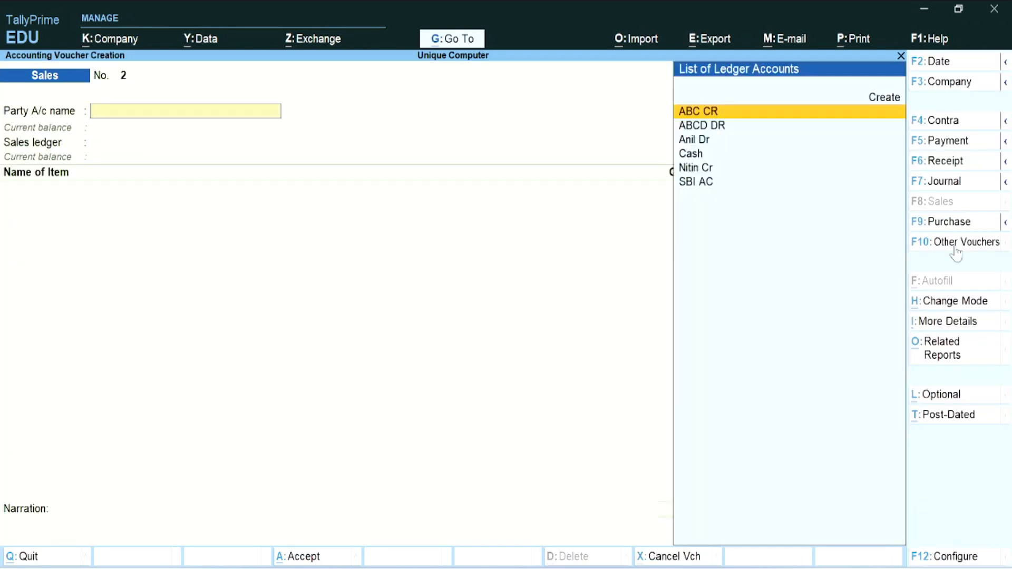
{"action": "key", "text": "Escape"}
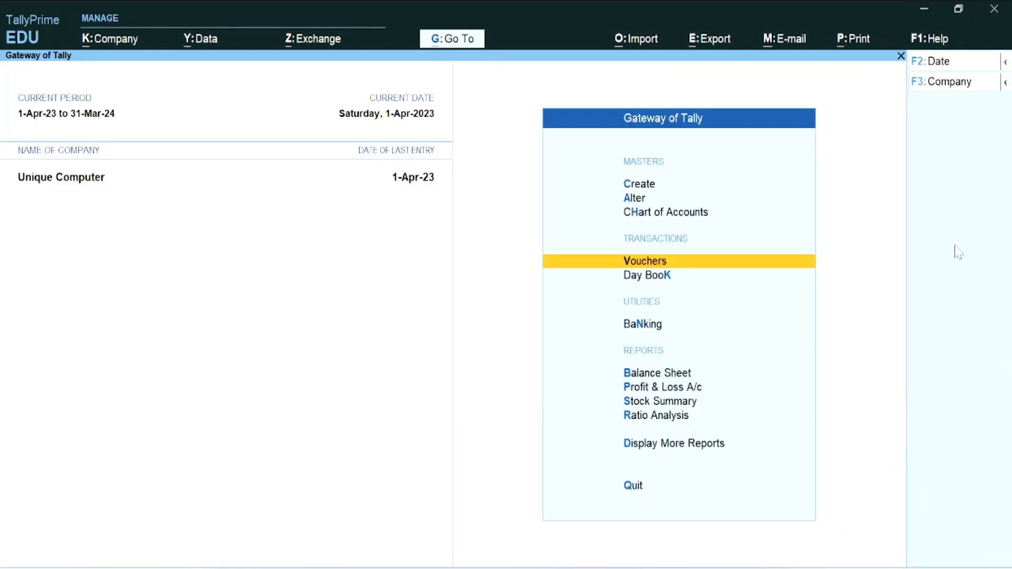
{"action": "key", "text": "Up"}
{"action": "key", "text": "Up"}
{"action": "key", "text": "Up"}
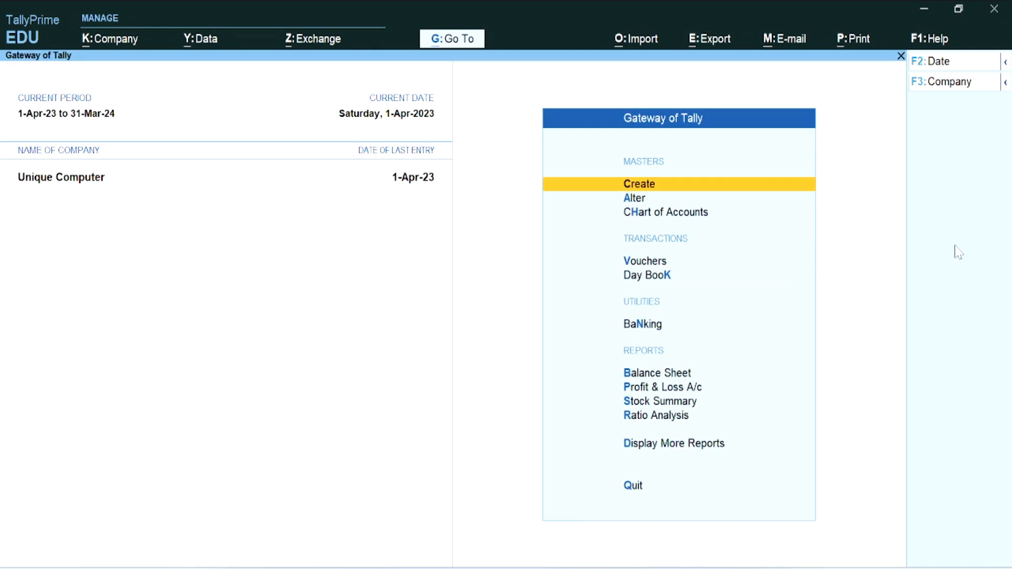
{"action": "key", "text": "Down"}
{"action": "key", "text": "Down"}
{"action": "key", "text": "Down"}
{"action": "key", "text": "Down"}
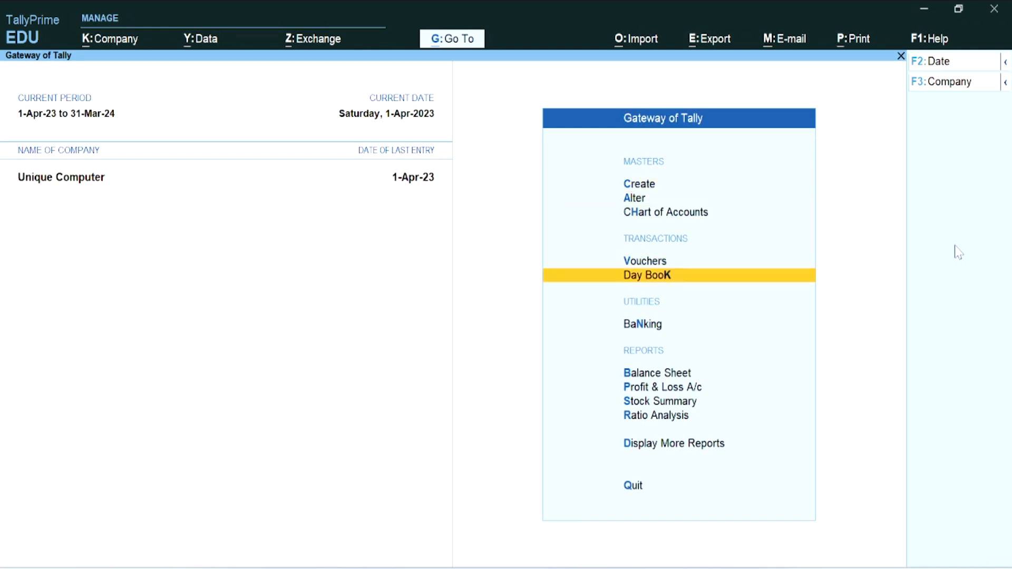
{"action": "key", "text": "Up"}
{"action": "key", "text": "Up"}
{"action": "key", "text": "Up"}
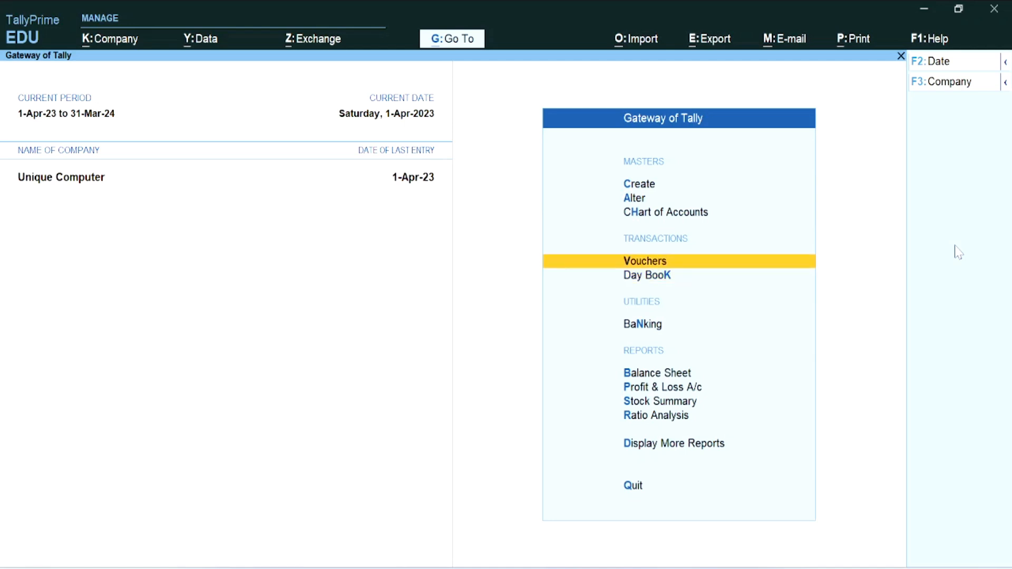
Step: Open the additional reports from the Gateway of Tally
{"action": "key", "text": "Down"}
{"action": "key", "text": "Down"}
{"action": "key", "text": "Down"}
{"action": "key", "text": "Down"}
{"action": "key", "text": "Down"}
{"action": "key", "text": "Down"}
{"action": "key", "text": "Down"}
{"action": "key", "text": "Down"}
{"action": "key", "text": "Down"}
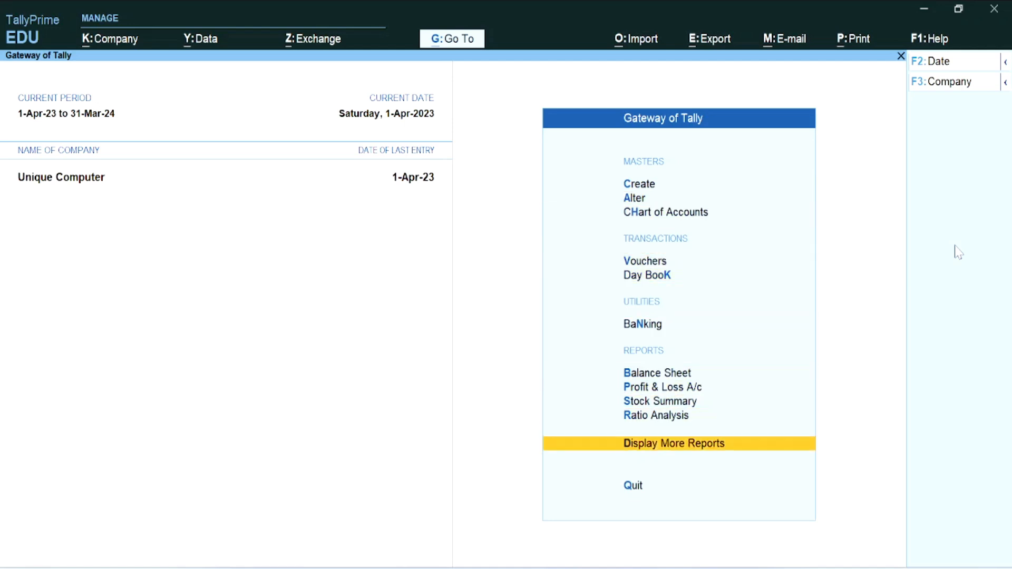
{"action": "key", "text": "Return"}
Step: Open the Stock Query report from the Statements of Inventory for the item Bsnl 5g
{"action": "key", "text": "Down"}
{"action": "key", "text": "Down"}
{"action": "key", "text": "Down"}
{"action": "key", "text": "Down"}
{"action": "key", "text": "Down"}
{"action": "key", "text": "Down"}
{"action": "key", "text": "Down"}
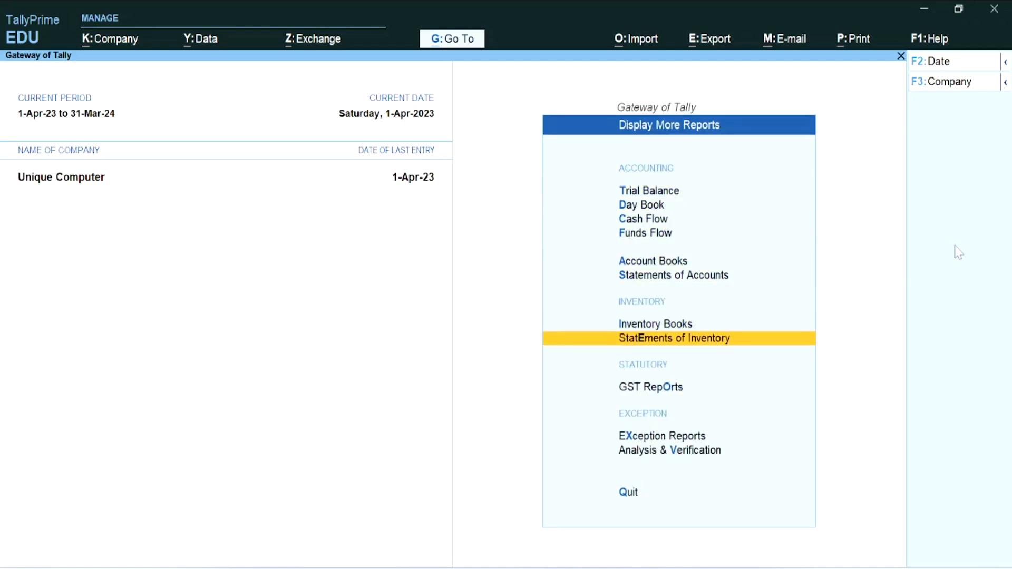
{"action": "key", "text": "Return"}
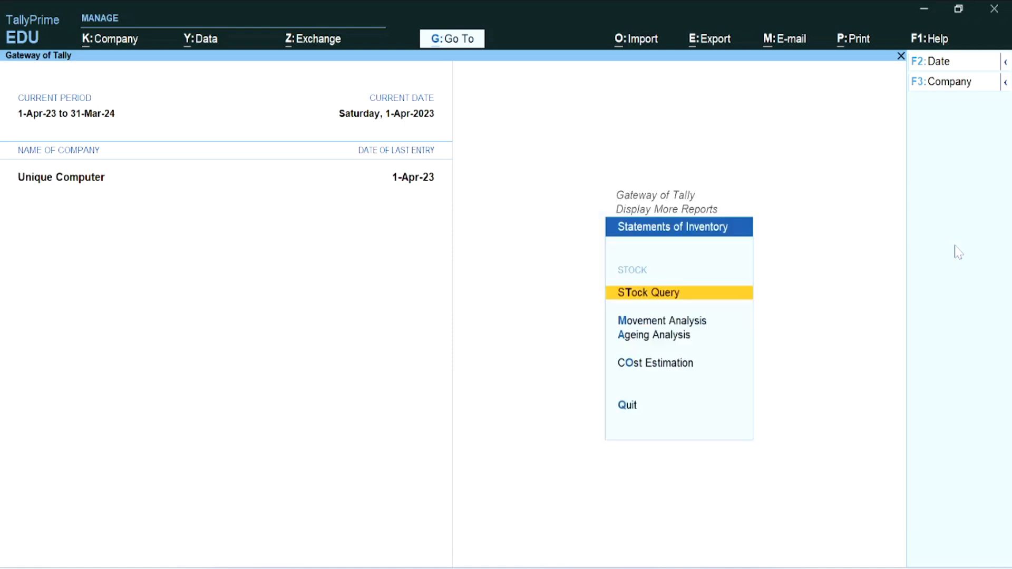
{"action": "key", "text": "Return"}
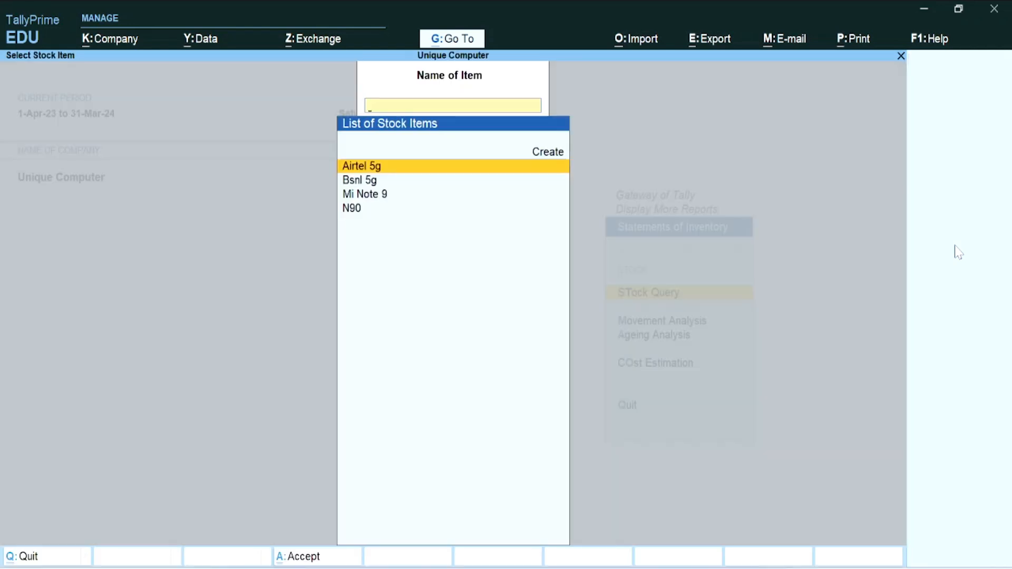
{"action": "key", "text": "Down"}
{"action": "key", "text": "Return"}
Step: Check the remaining Bsnl 5g quantities in the Kunda and Manikpur godowns, and close the stock query
{"action": "key", "text": "Down"}
{"action": "key", "text": "Down"}
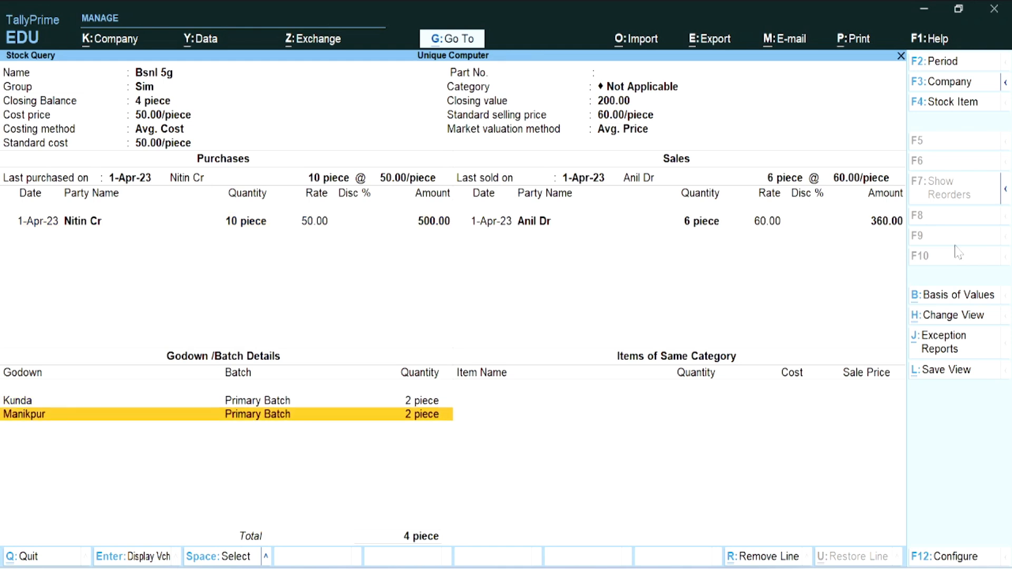
{"action": "key", "text": "Up"}
{"action": "key", "text": "Down"}
{"action": "key", "text": "Escape"}
{"action": "key", "text": "Escape"}
{"action": "key", "text": "Escape"}
{"action": "key", "text": "Escape"}
{"action": "key", "text": "Escape"}
{"action": "key", "text": "Escape"}
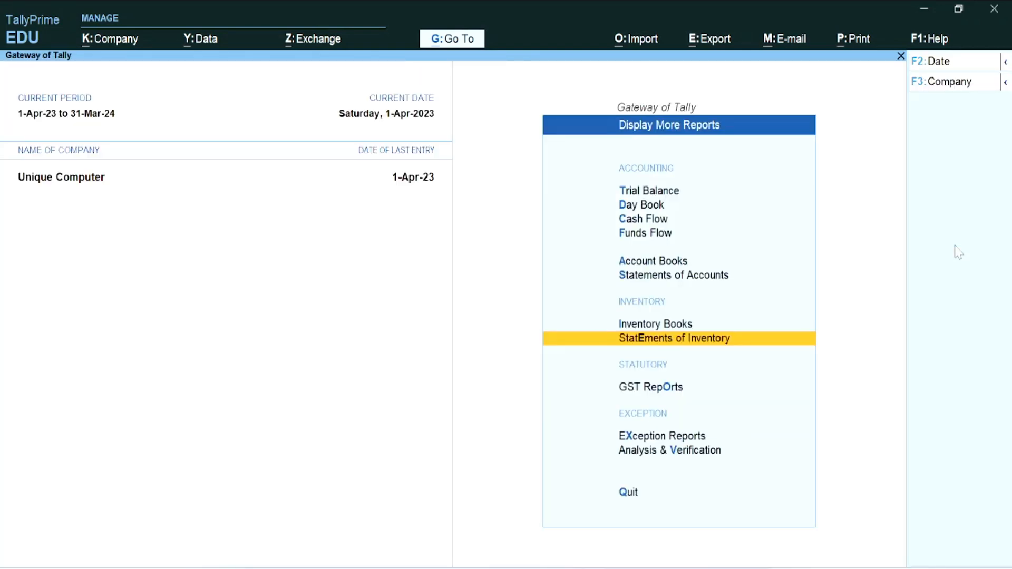